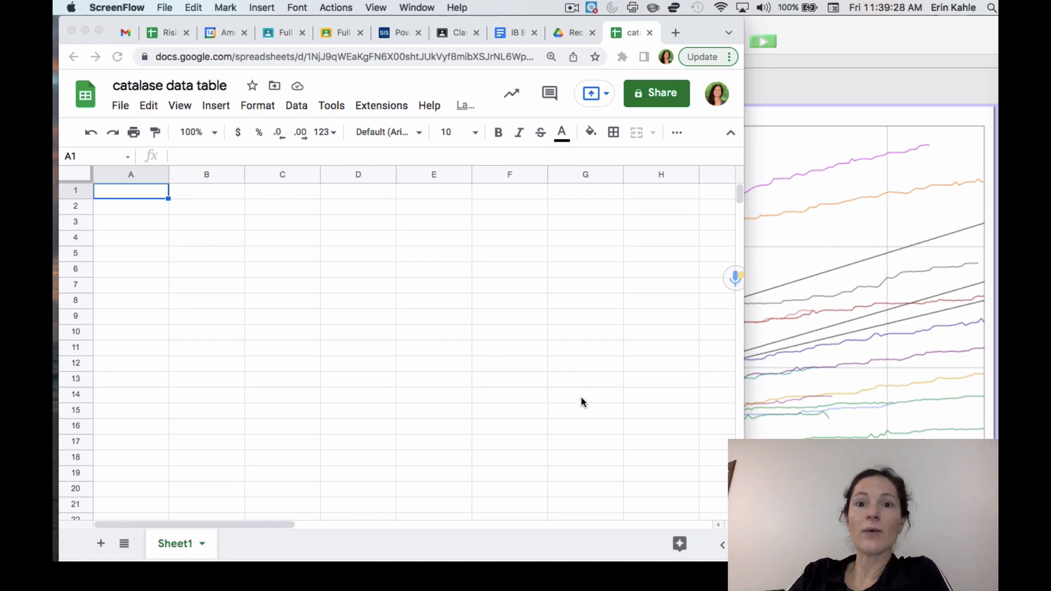
Step: Switch to the Google Classroom page in Chrome and read through the Catalase Planning Lab assignment's instructions
left_click(837, 43)
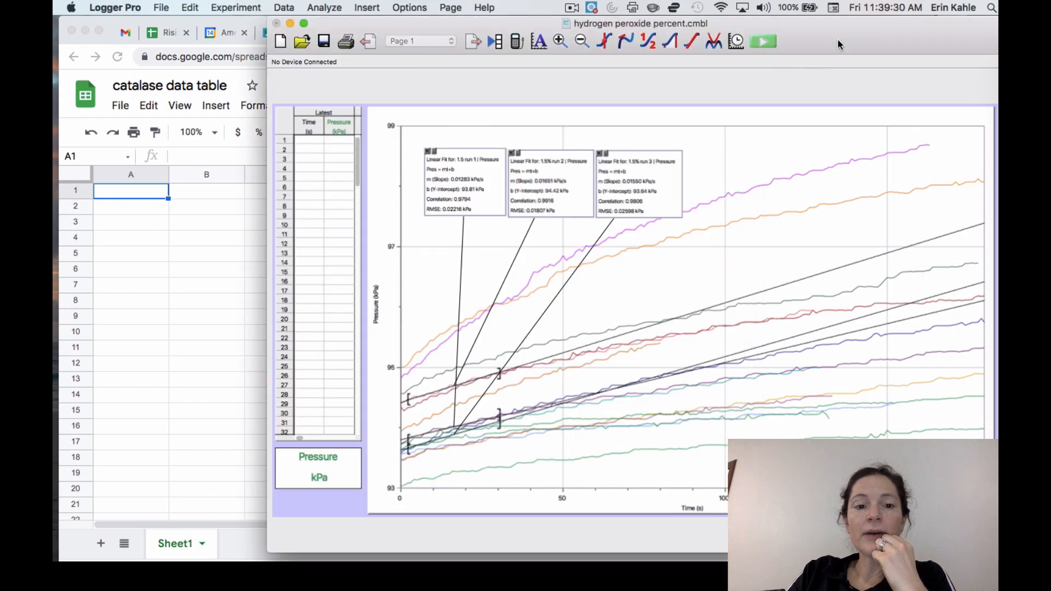
left_click(131, 266)
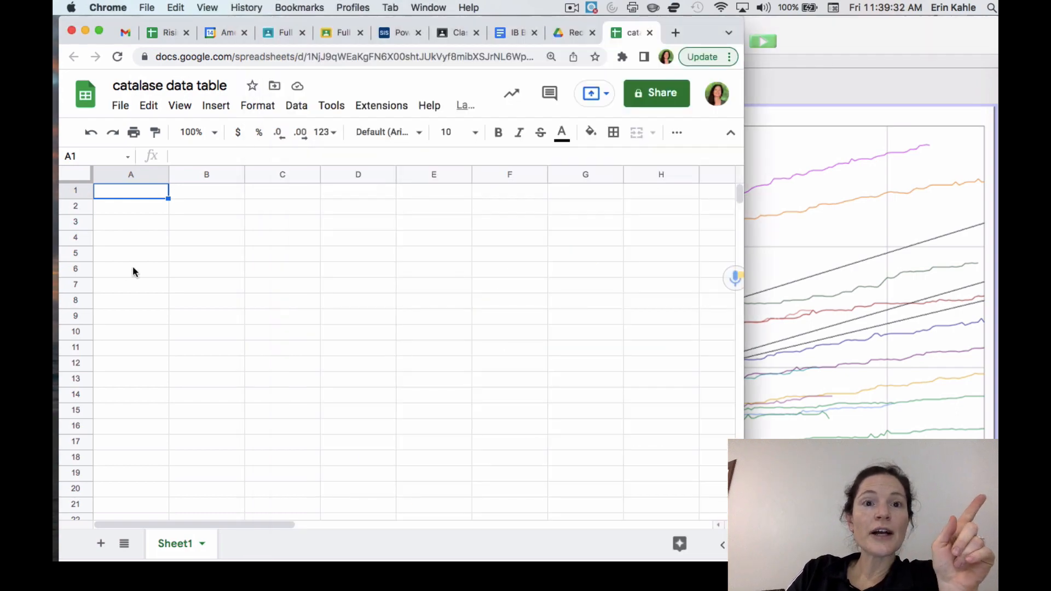
left_click(452, 32)
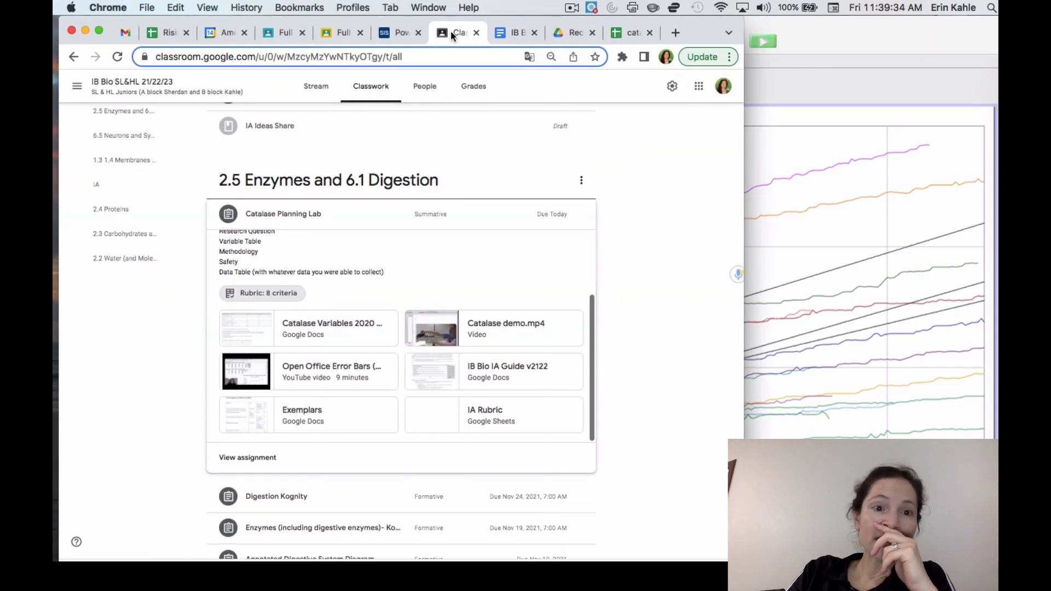
scroll(399, 272, "up", 2)
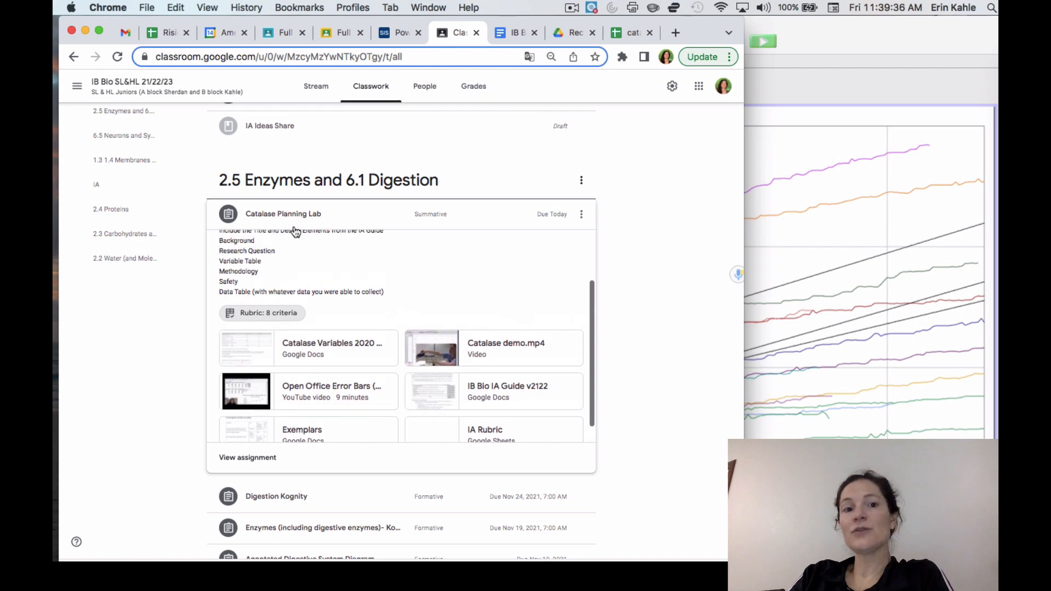
scroll(280, 276, "up", 3)
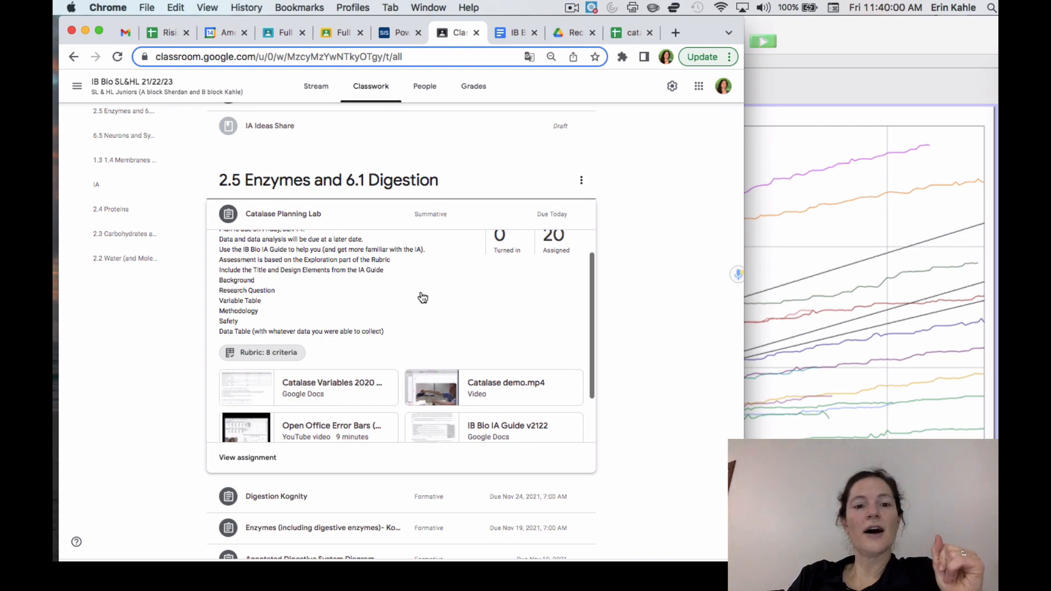
scroll(422, 297, "up", 2)
scroll(422, 297, "down", 2)
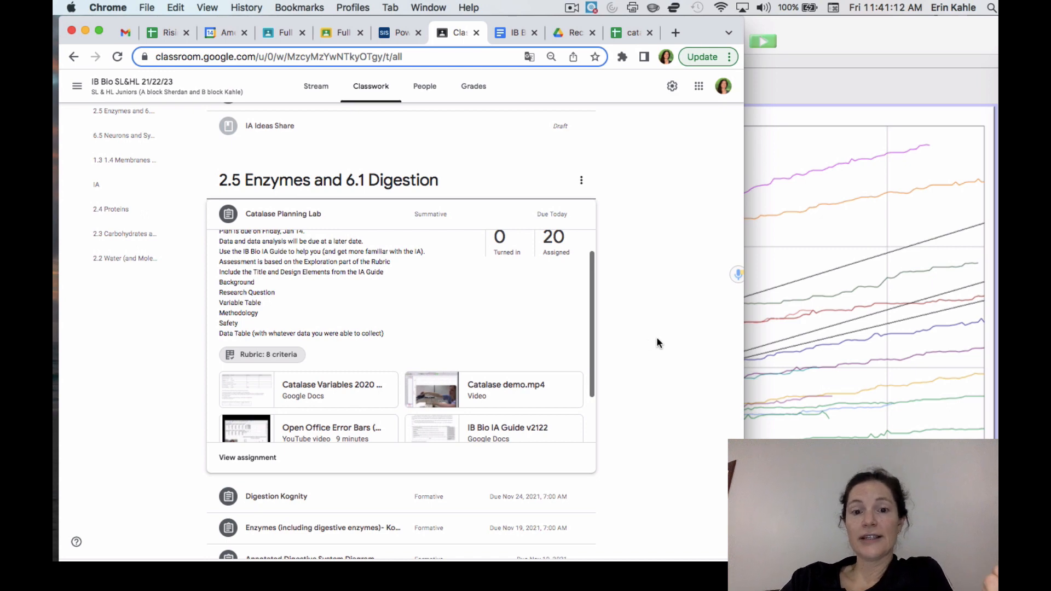
Step: Switch to Logger Pro and inspect the data set options of 10% run 1, keeping its name
left_click(796, 346)
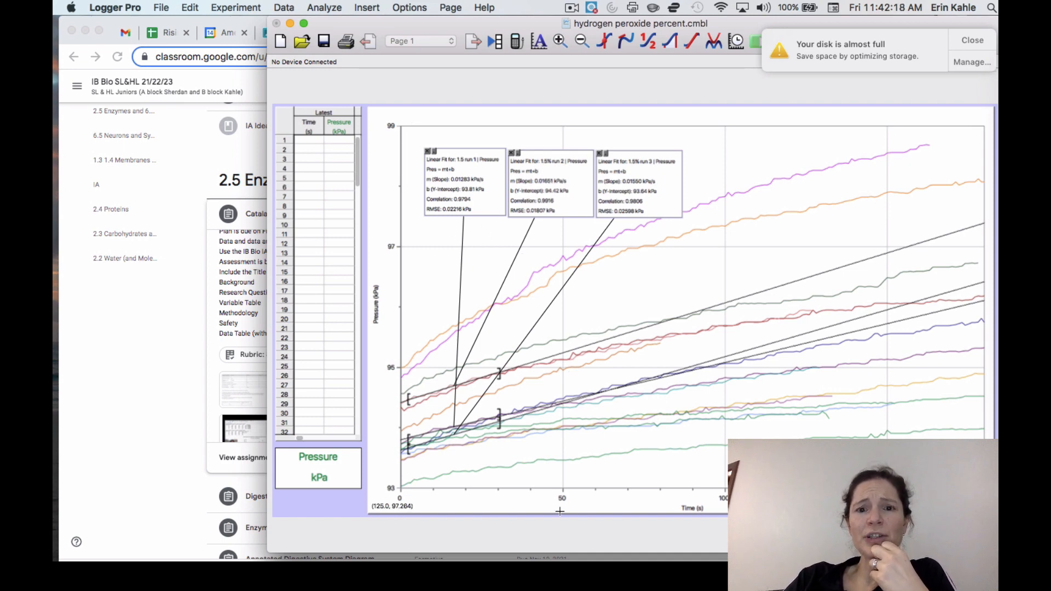
left_click(283, 8)
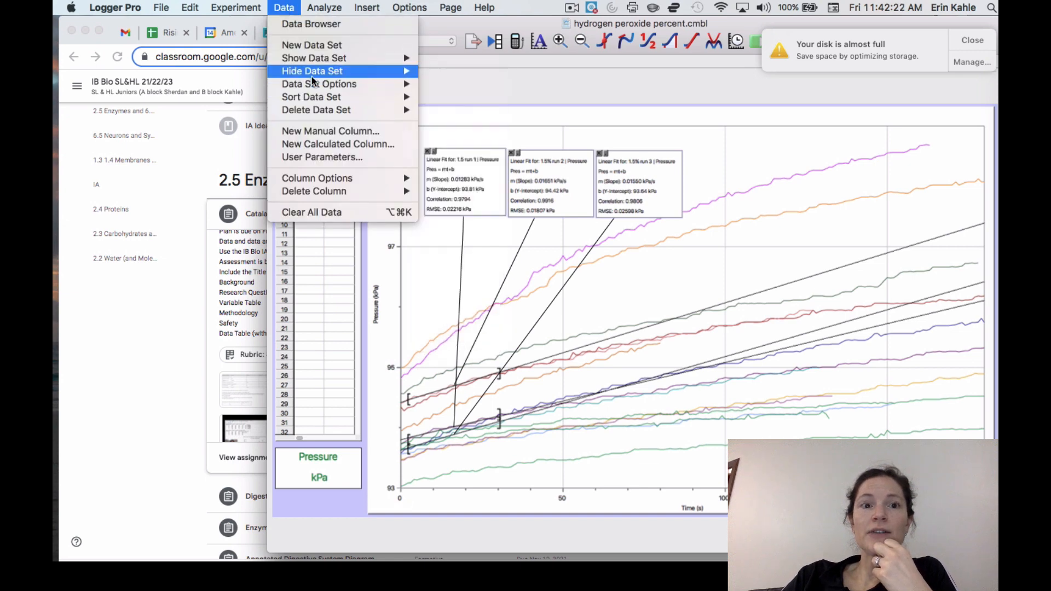
mouse_move(315, 87)
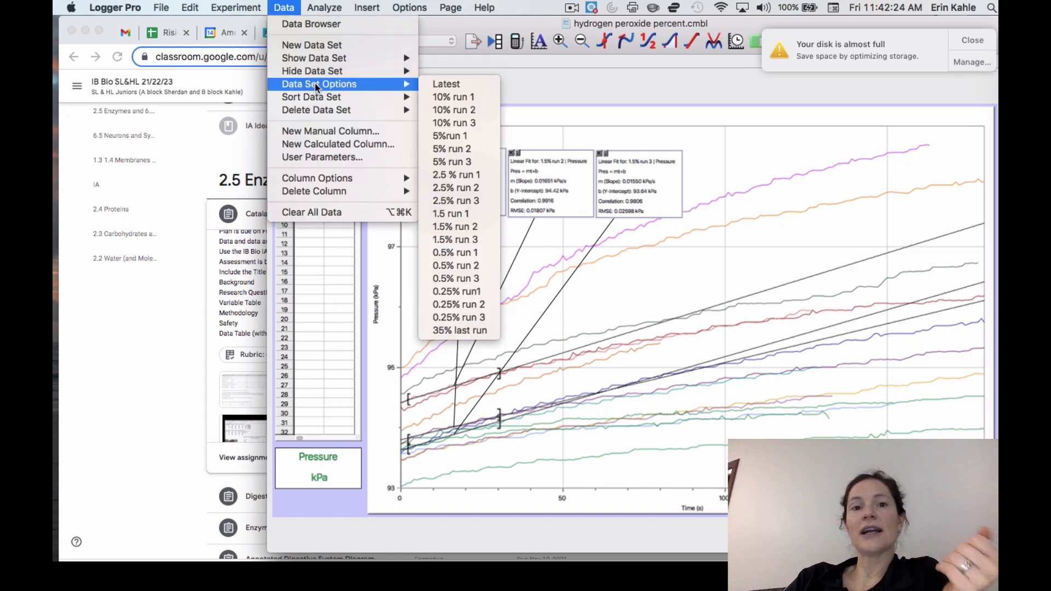
left_click(339, 82)
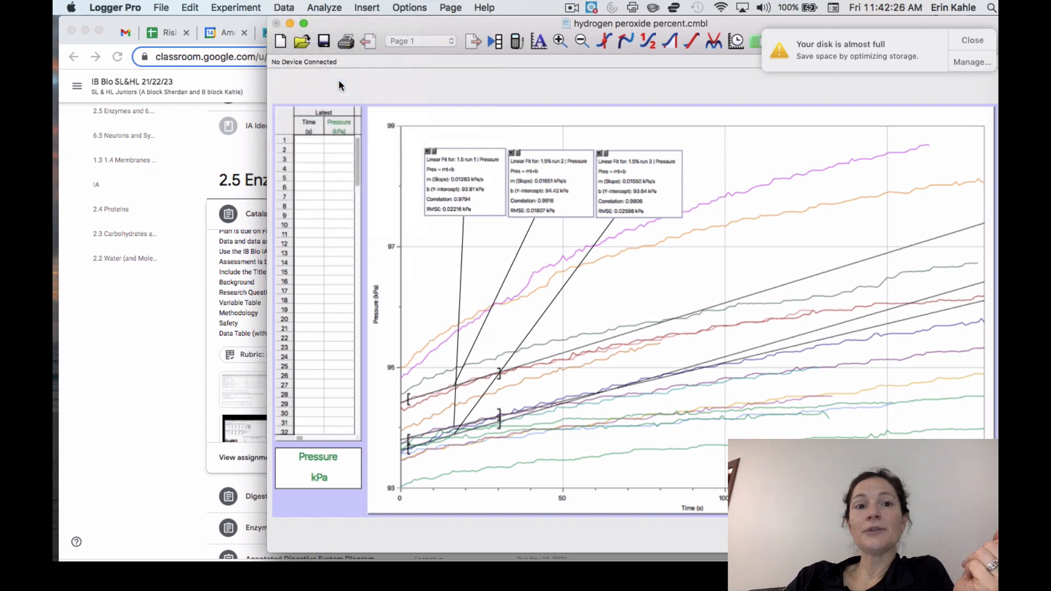
left_click(284, 7)
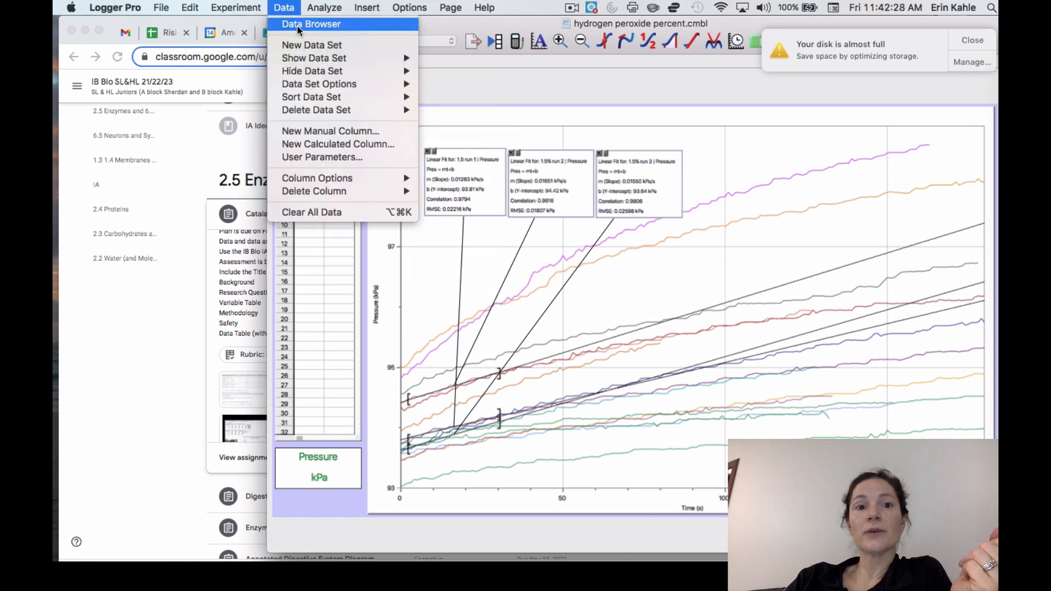
mouse_move(340, 83)
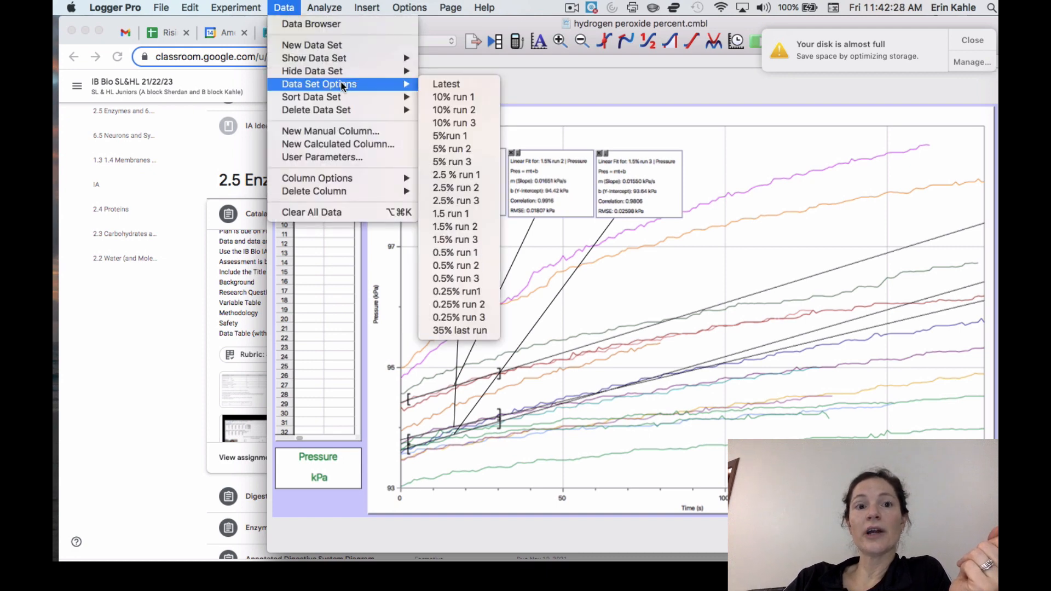
left_click(457, 98)
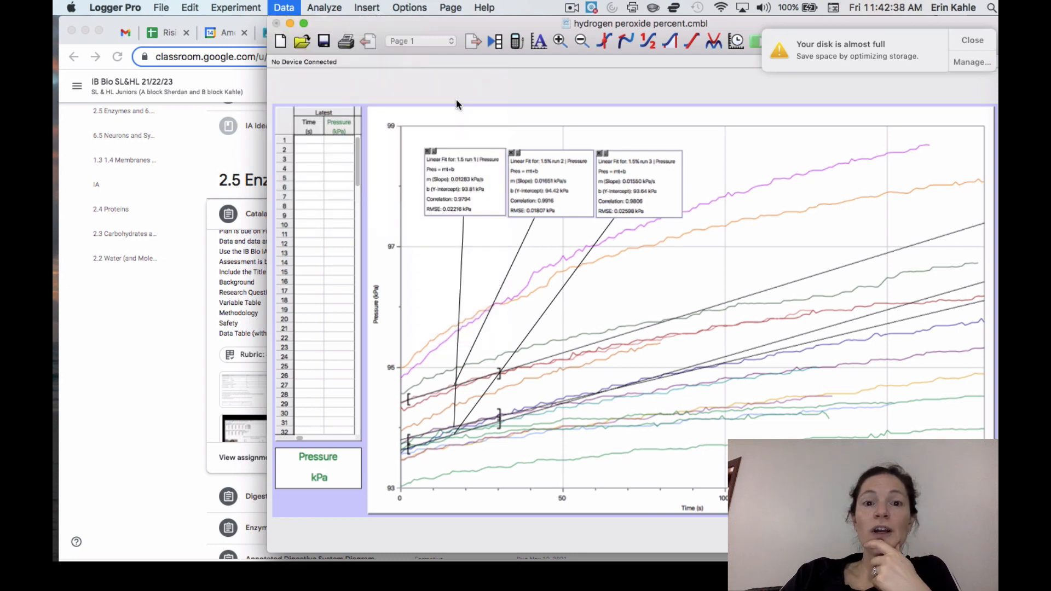
left_click(521, 155)
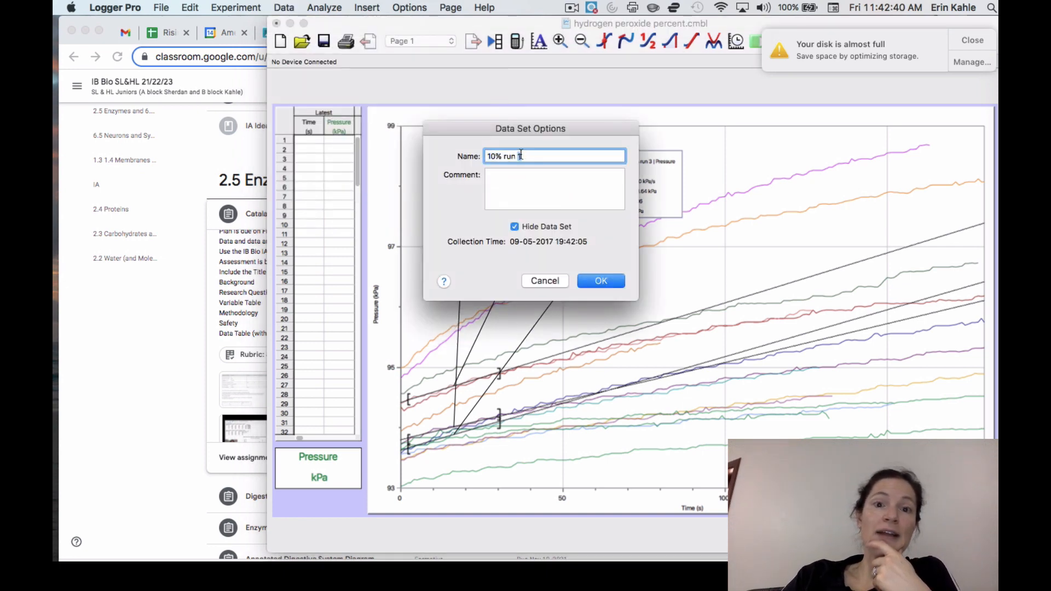
double_click(521, 156)
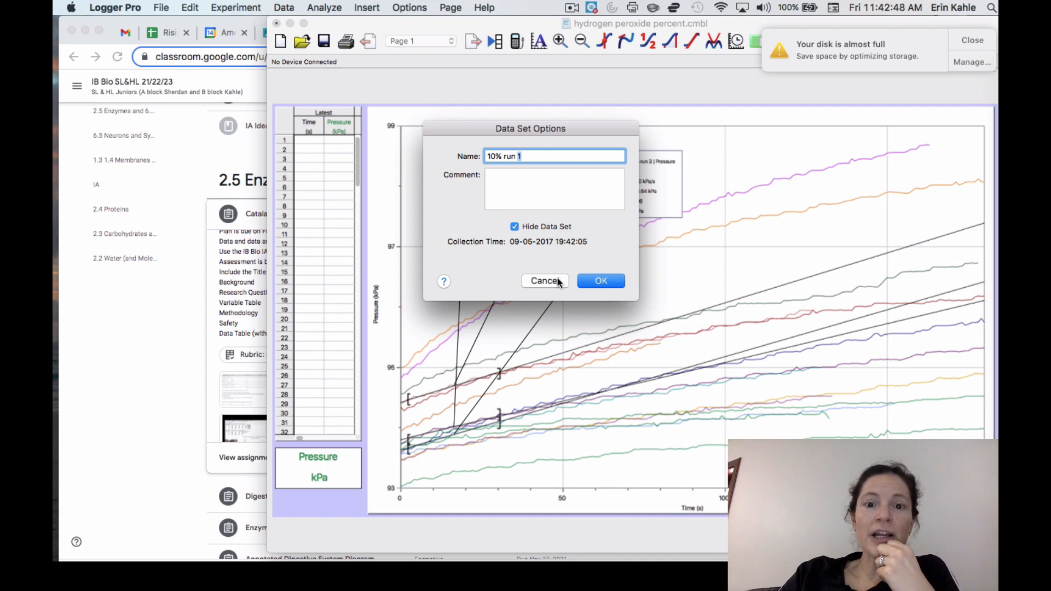
left_click(591, 284)
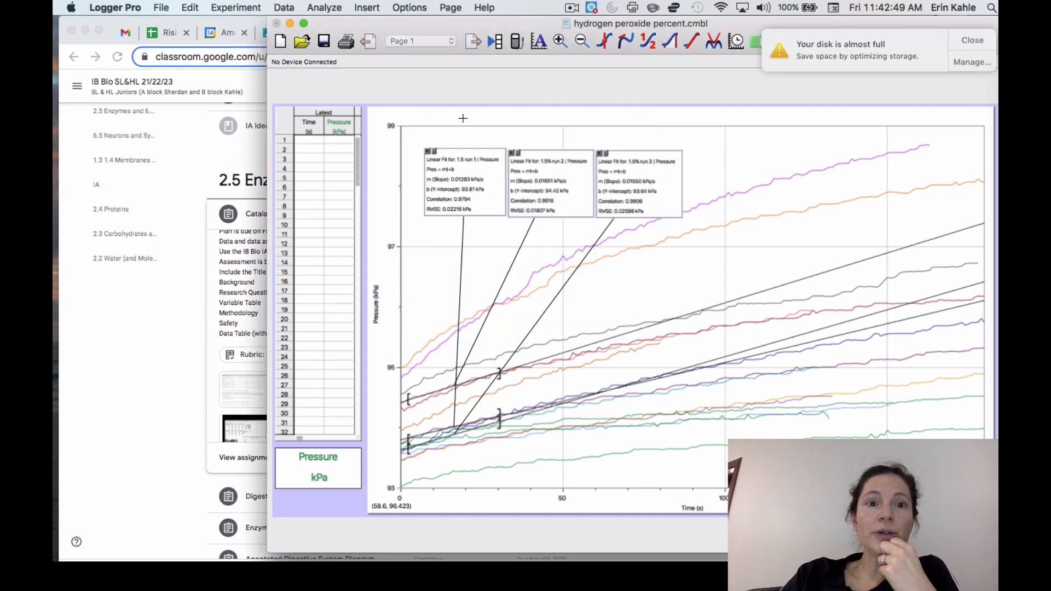
Step: Hide the three 0.25% data sets, runs 3, 2 and 1, from the pressure graph
left_click(296, 7)
mouse_move(323, 7)
mouse_move(284, 8)
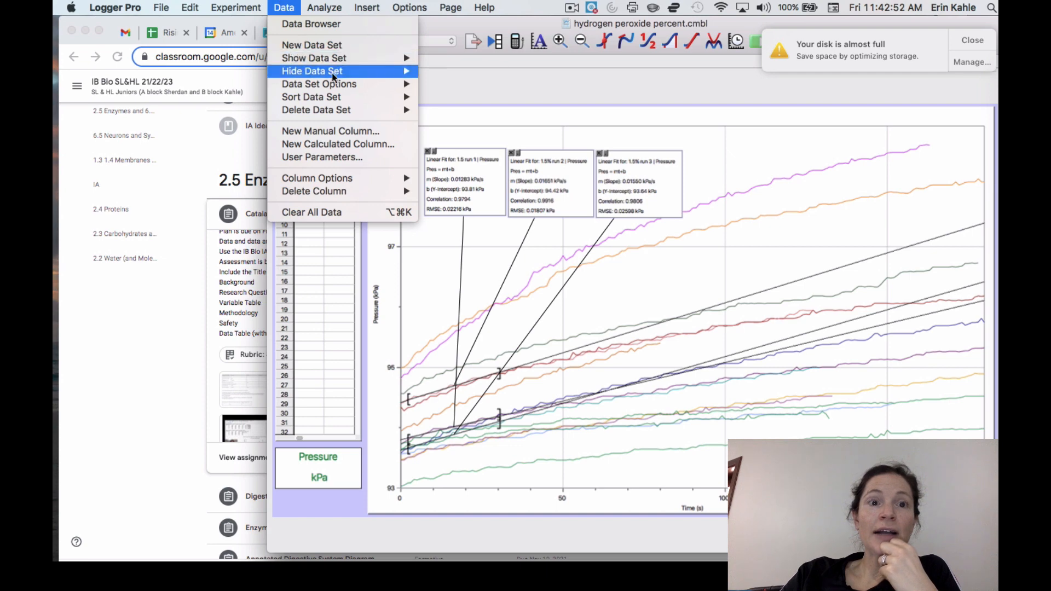
mouse_move(363, 78)
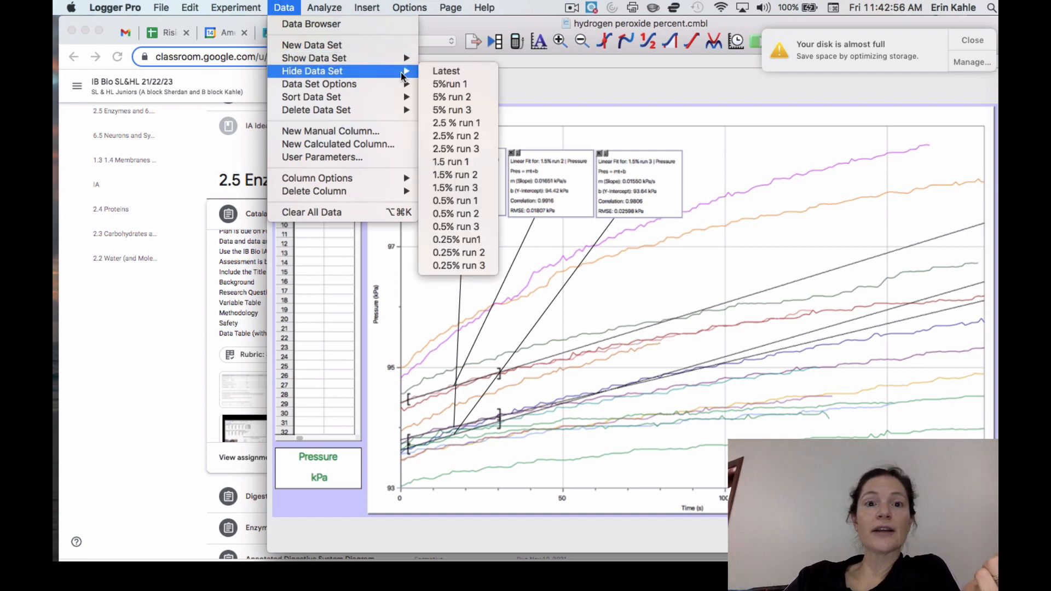
left_click(452, 266)
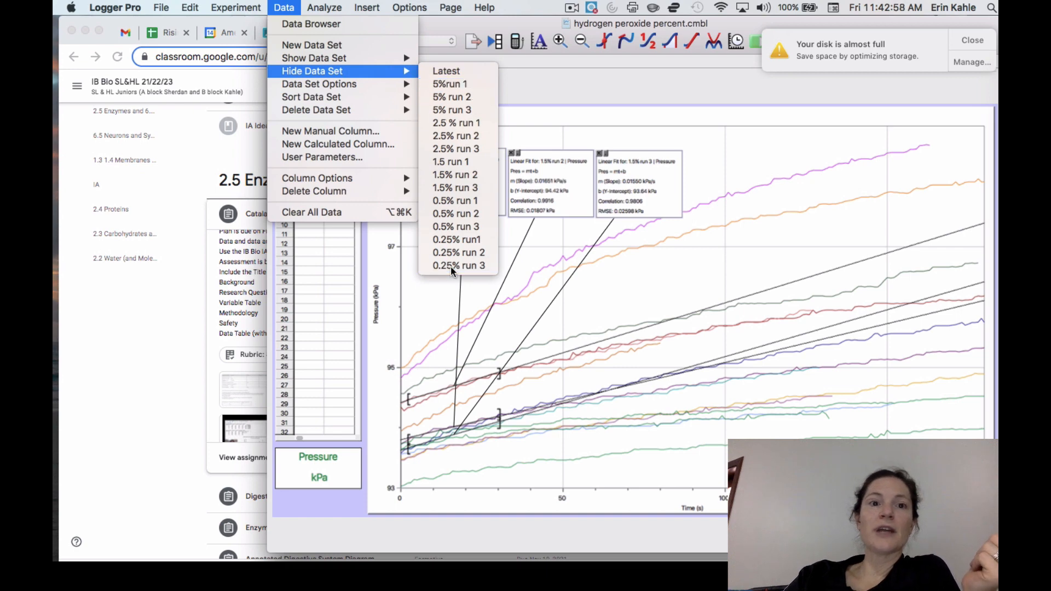
left_click(284, 6)
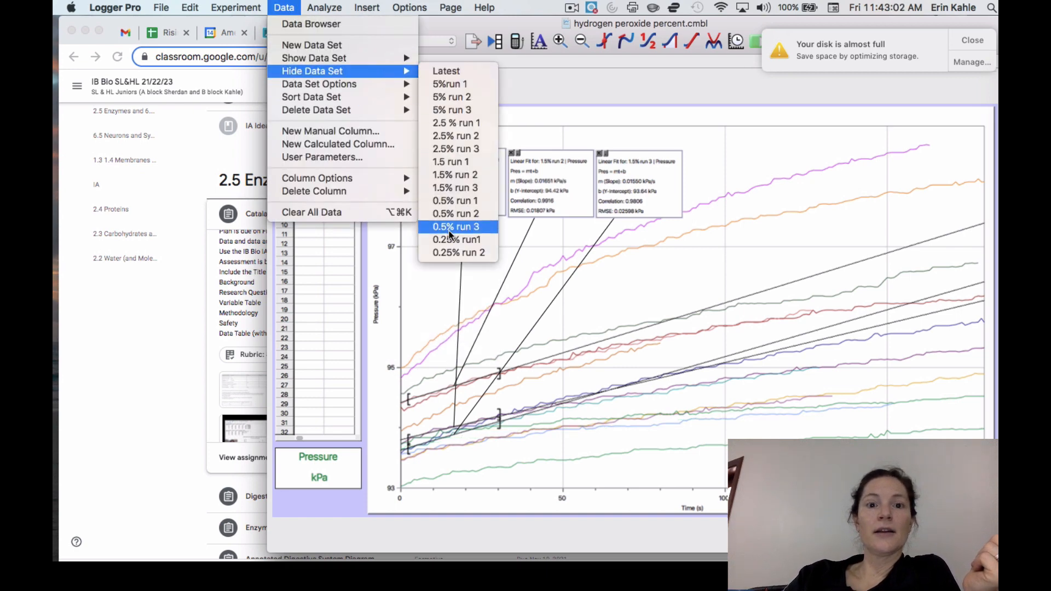
left_click(449, 227)
left_click(284, 7)
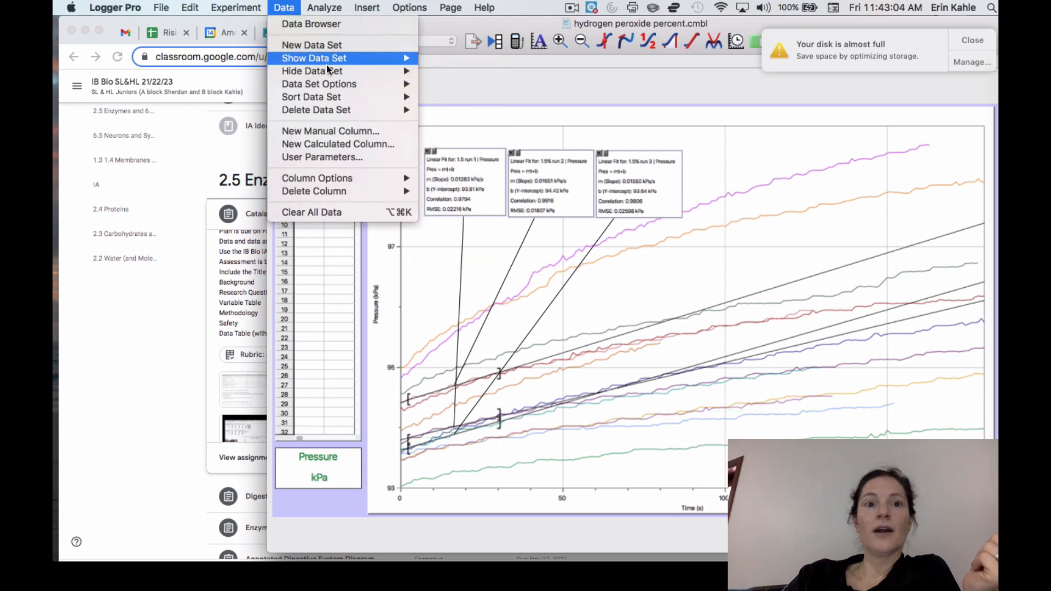
mouse_move(333, 72)
left_click(448, 241)
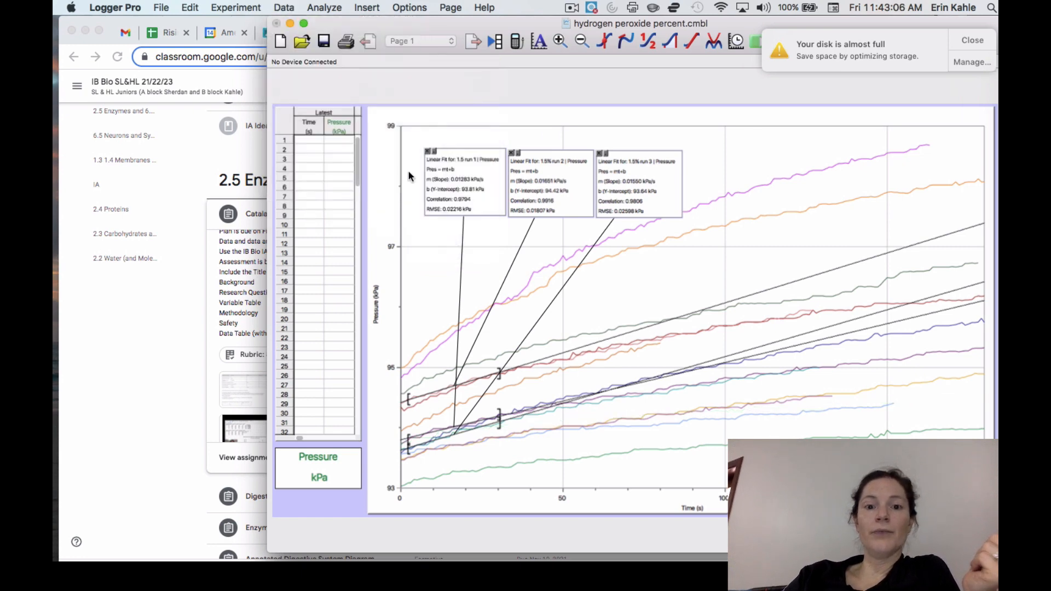
Step: Hide the three 0.5% data sets, runs 3, 2 and 1, from the pressure graph
left_click(286, 8)
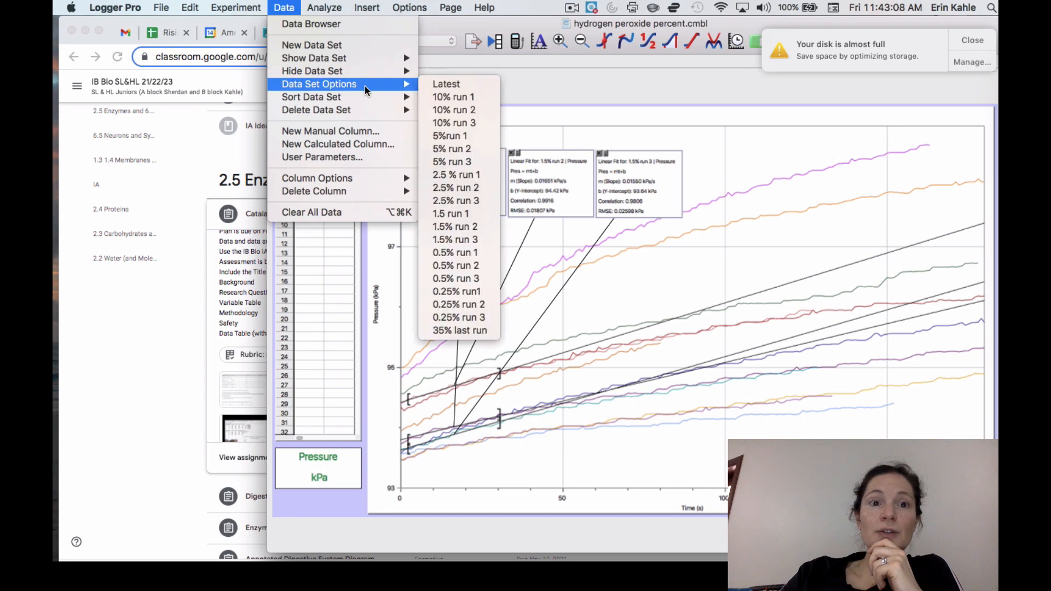
mouse_move(334, 72)
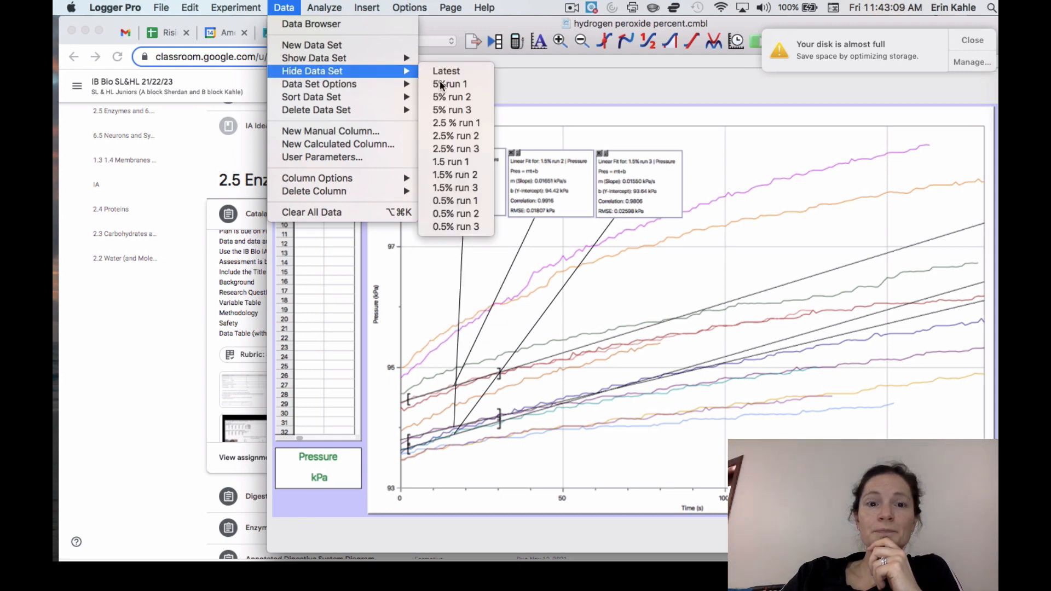
left_click(456, 226)
left_click(284, 8)
left_click(450, 207)
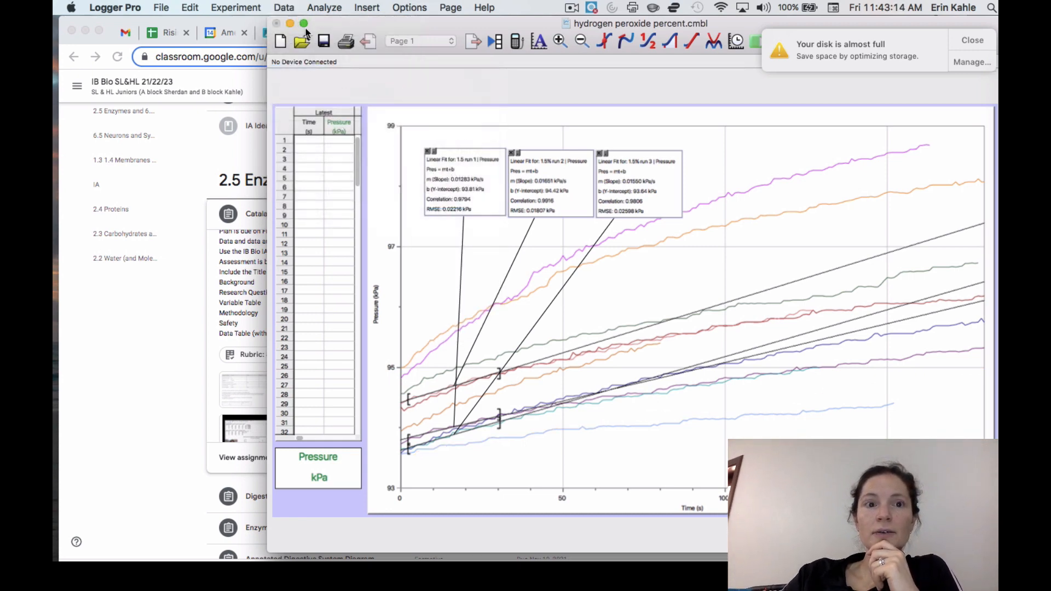
left_click(284, 7)
left_click(279, 7)
Step: Hide the three 1.5% data sets, runs 3, 2 and 1, from the pressure graph
left_click(280, 6)
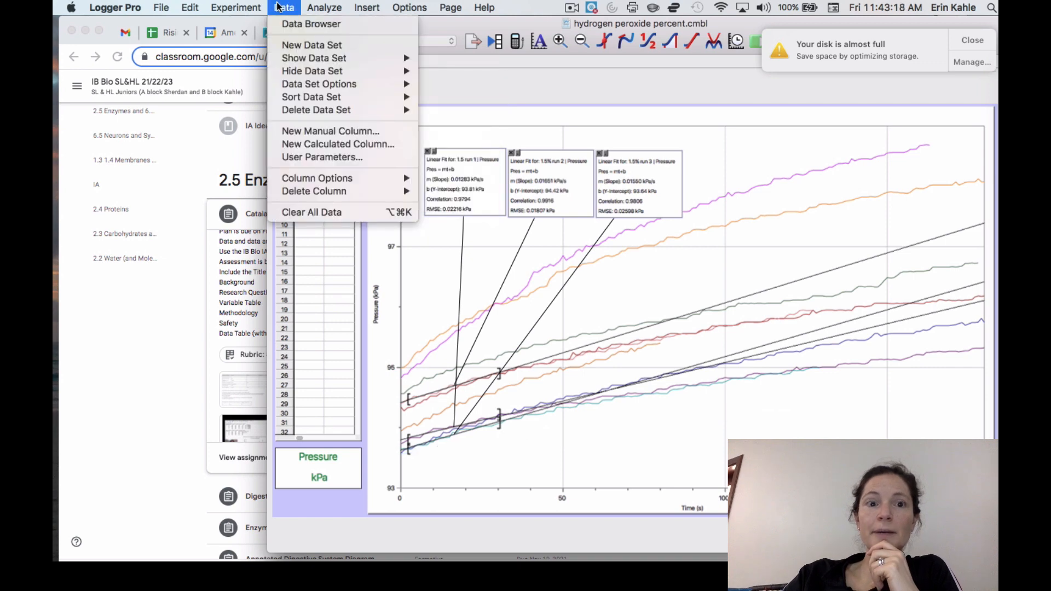
mouse_move(328, 71)
left_click(474, 187)
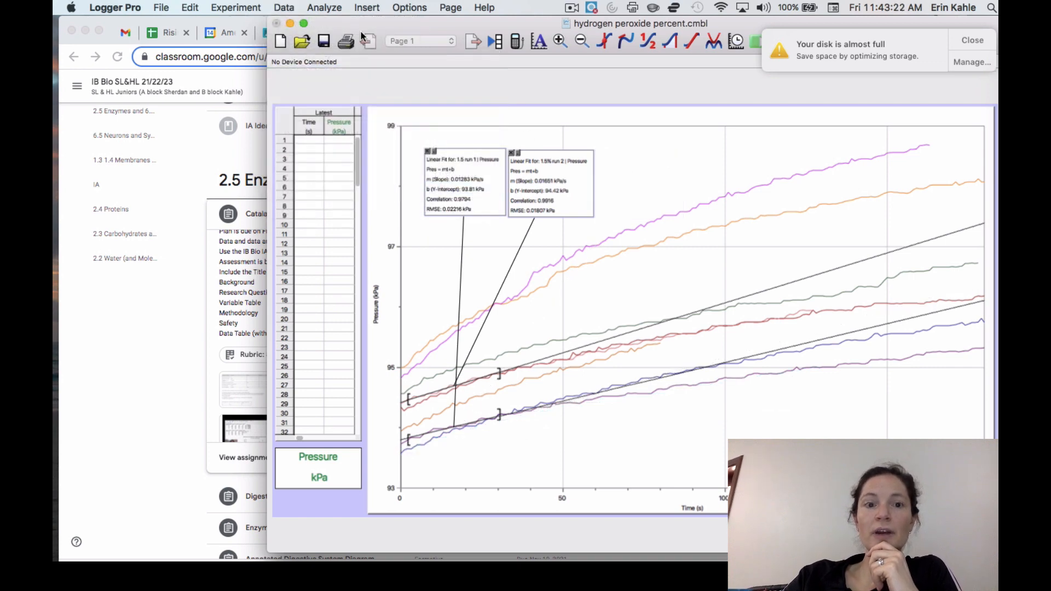
left_click(285, 8)
left_click(440, 174)
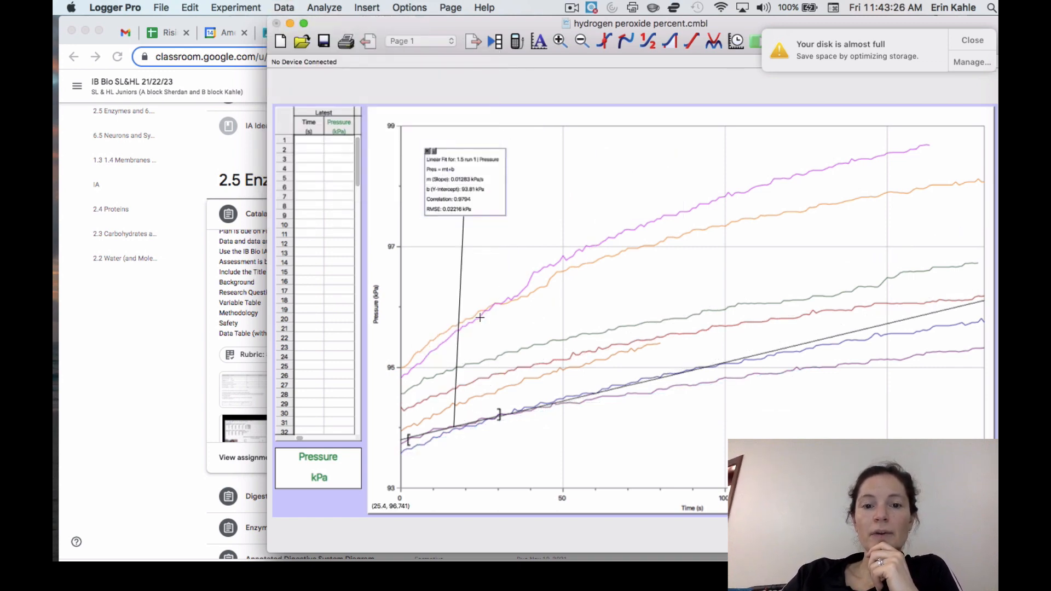
left_click(284, 7)
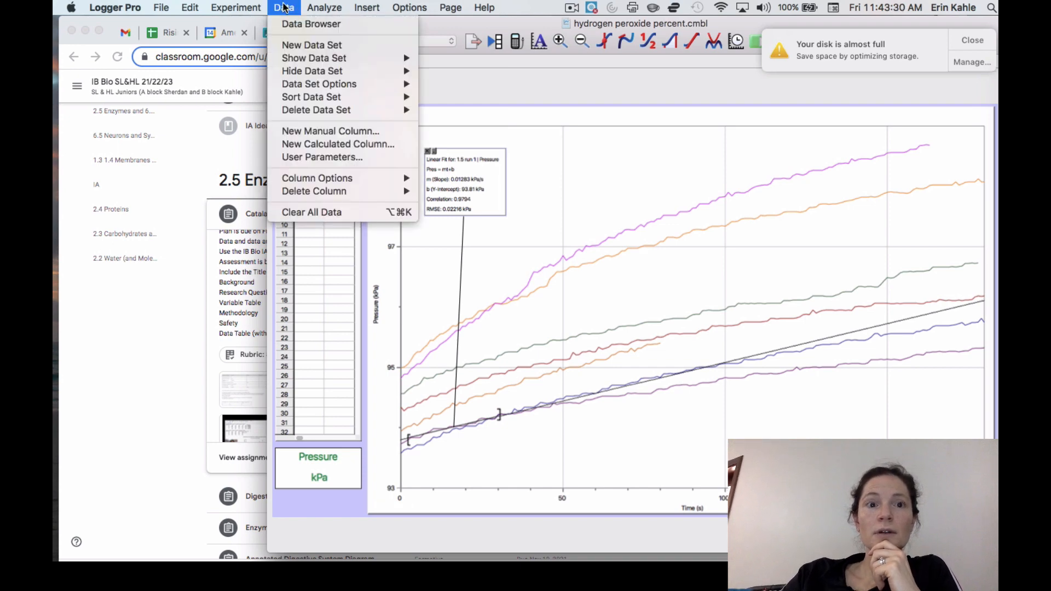
left_click(346, 71)
left_click(284, 7)
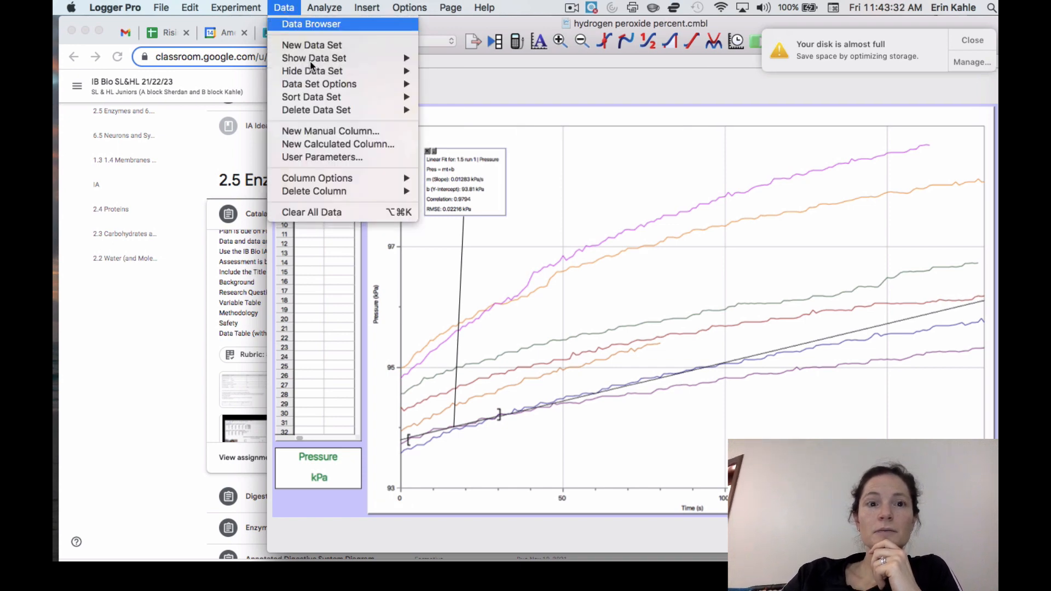
mouse_move(285, 8)
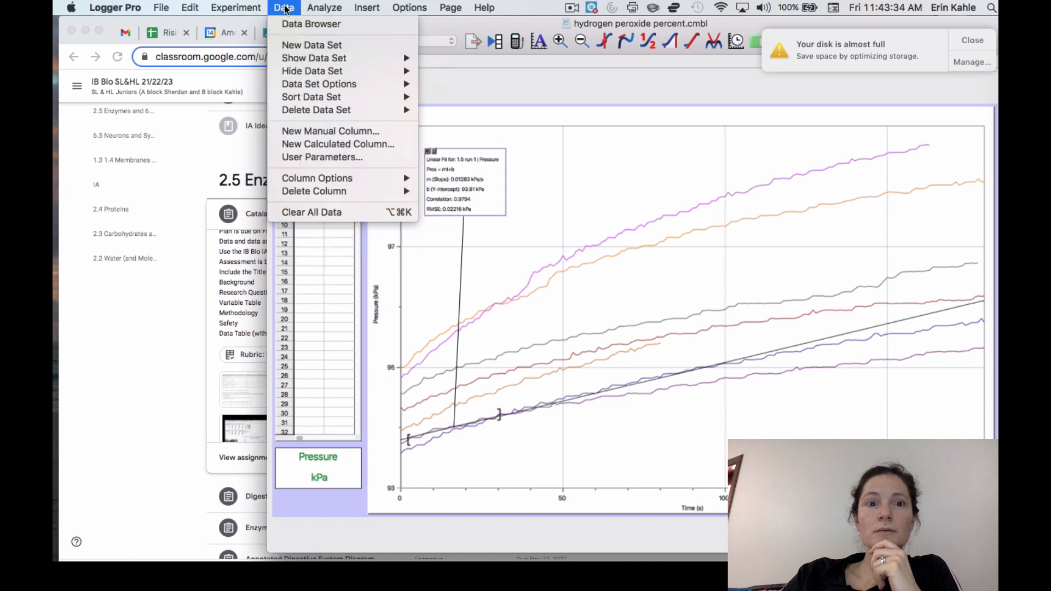
mouse_move(311, 71)
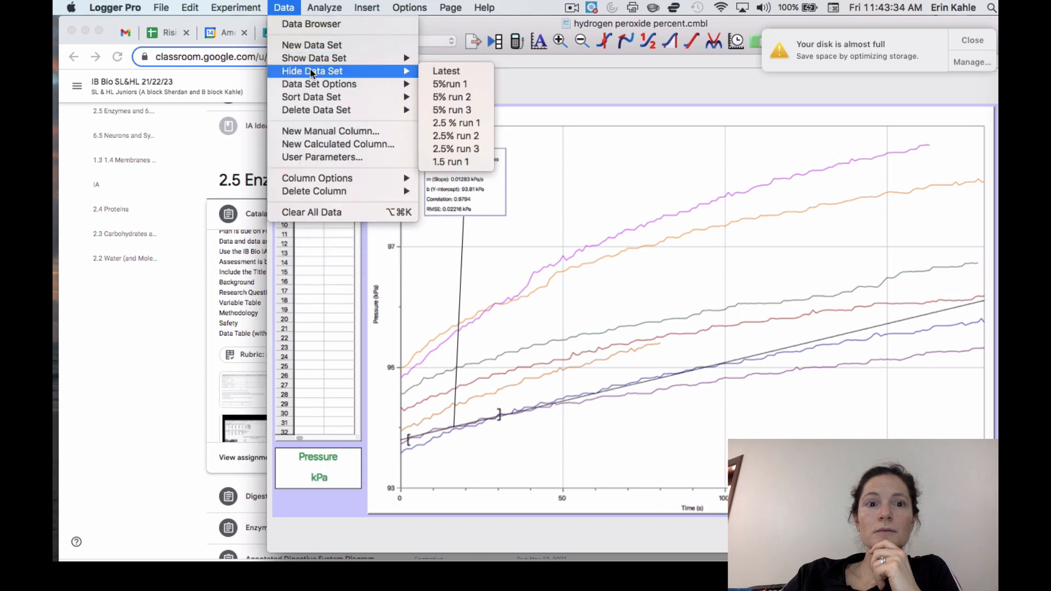
left_click(442, 162)
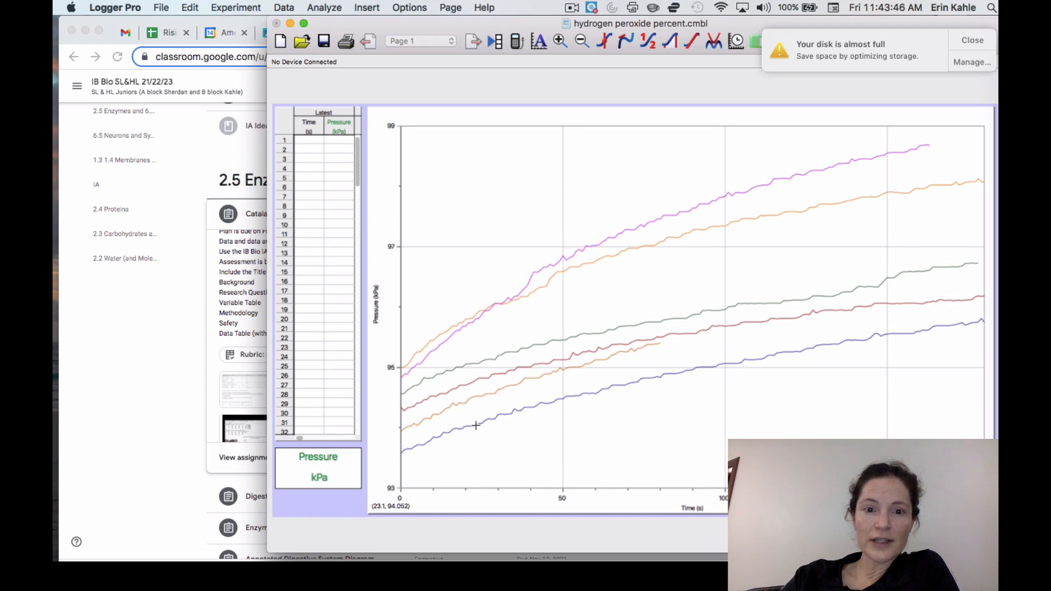
Step: Apply linear fits to 5% runs 1, 2 and 3 over a time span of about 19 s near the start of the curves
left_click_drag(474, 426, 412, 432)
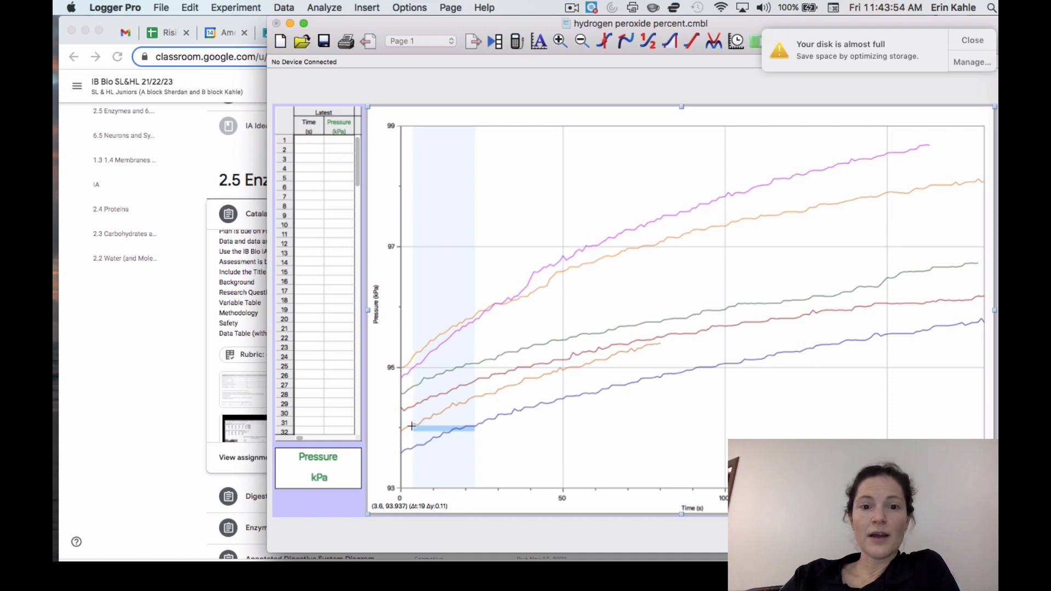
left_click(692, 43)
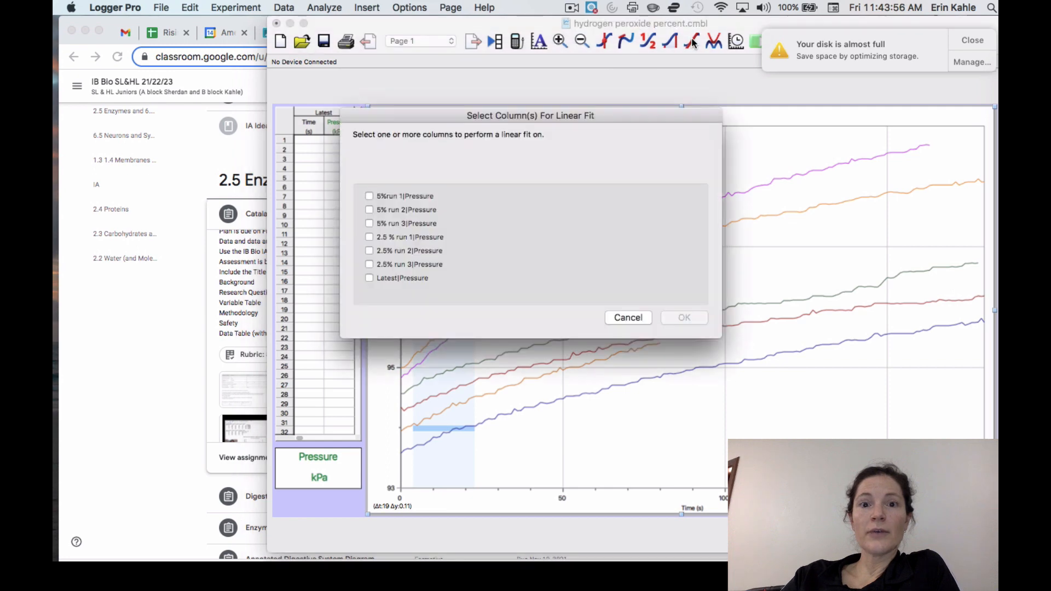
left_click(369, 196)
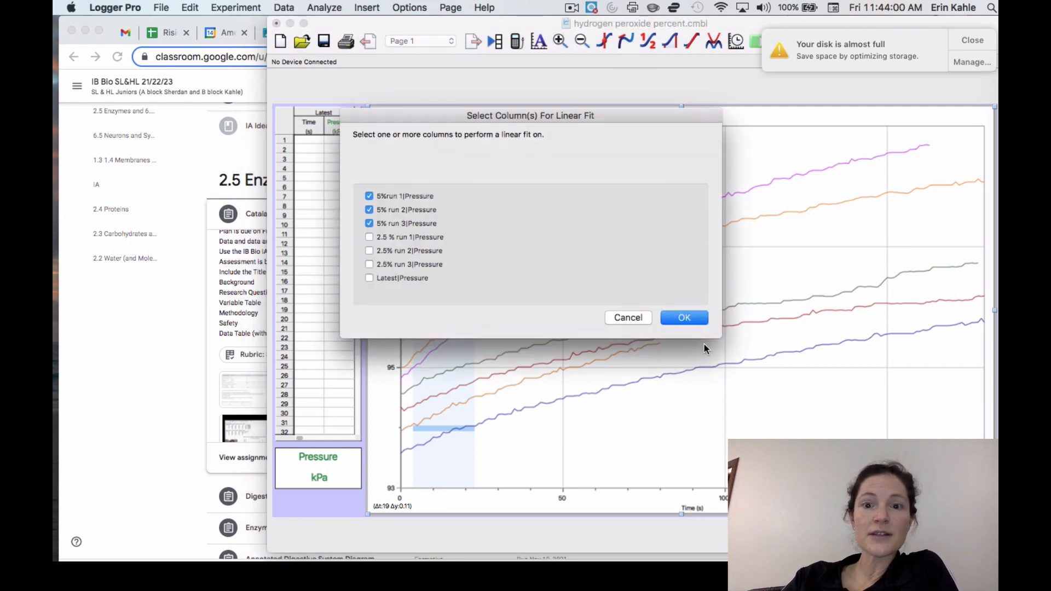
left_click(681, 317)
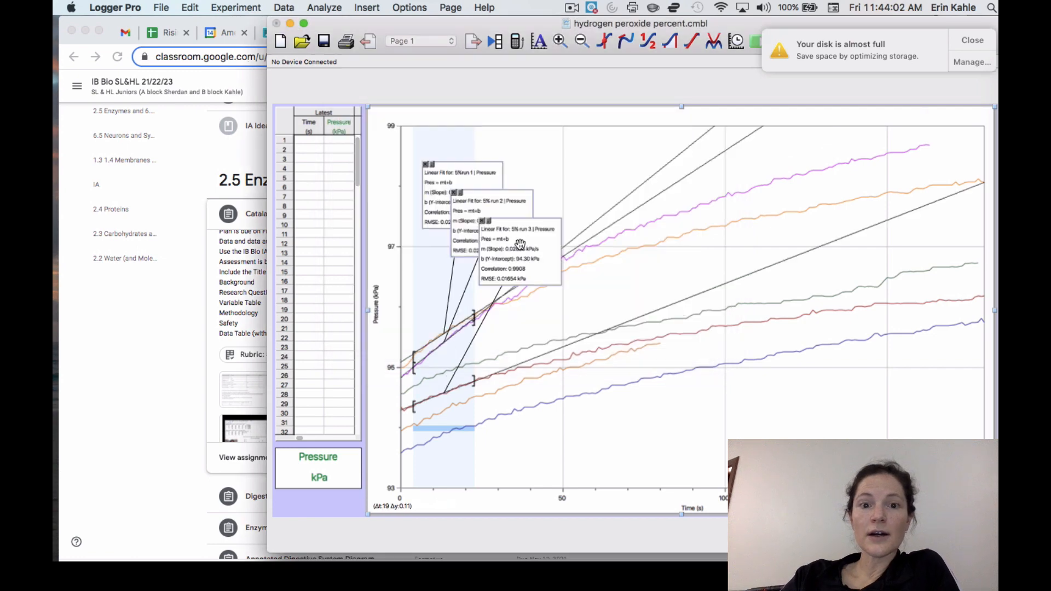
Step: Set the 5% run 3 linear fit label's font size to 18 and extend that fit's end to about 26 s
double_click(520, 246)
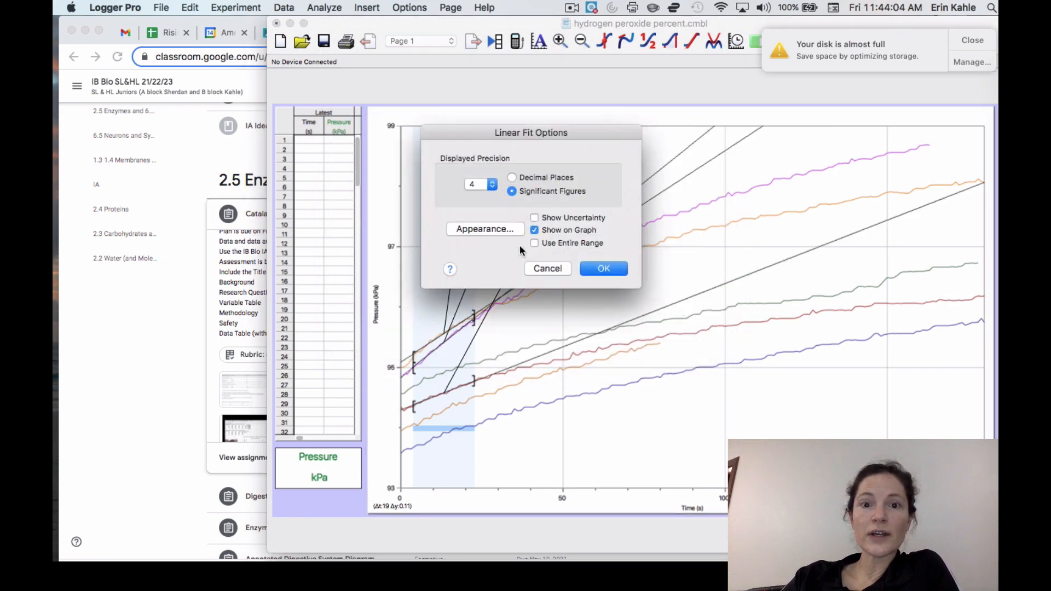
left_click(508, 229)
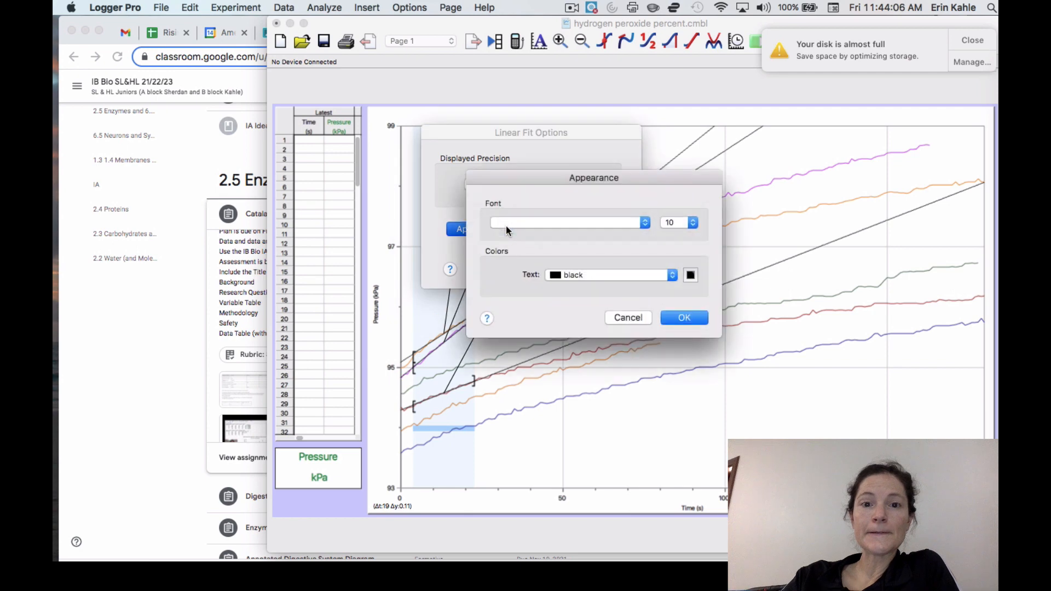
left_click(679, 223)
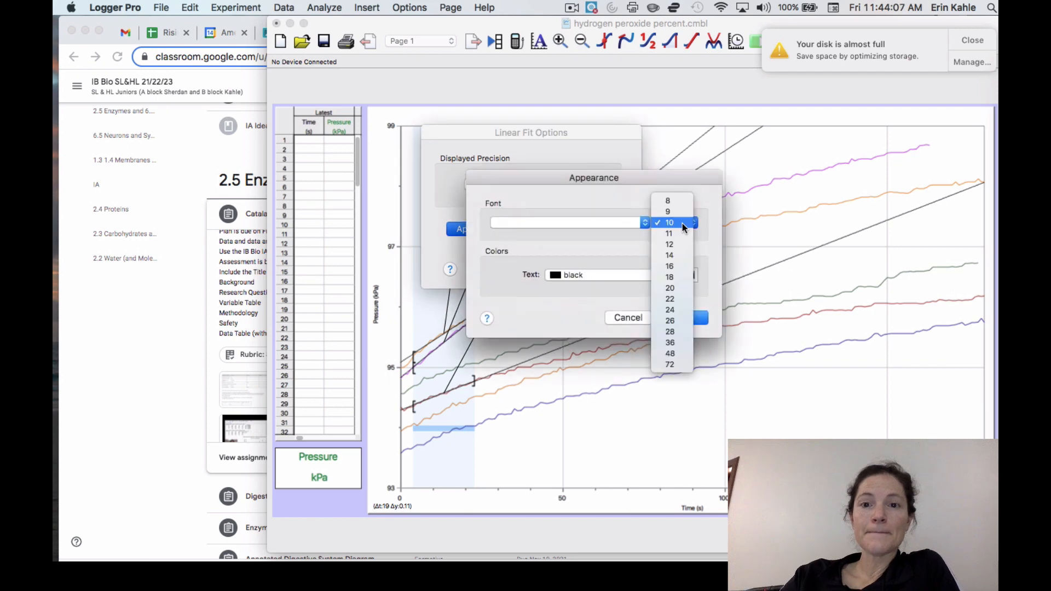
left_click(678, 277)
left_click(691, 318)
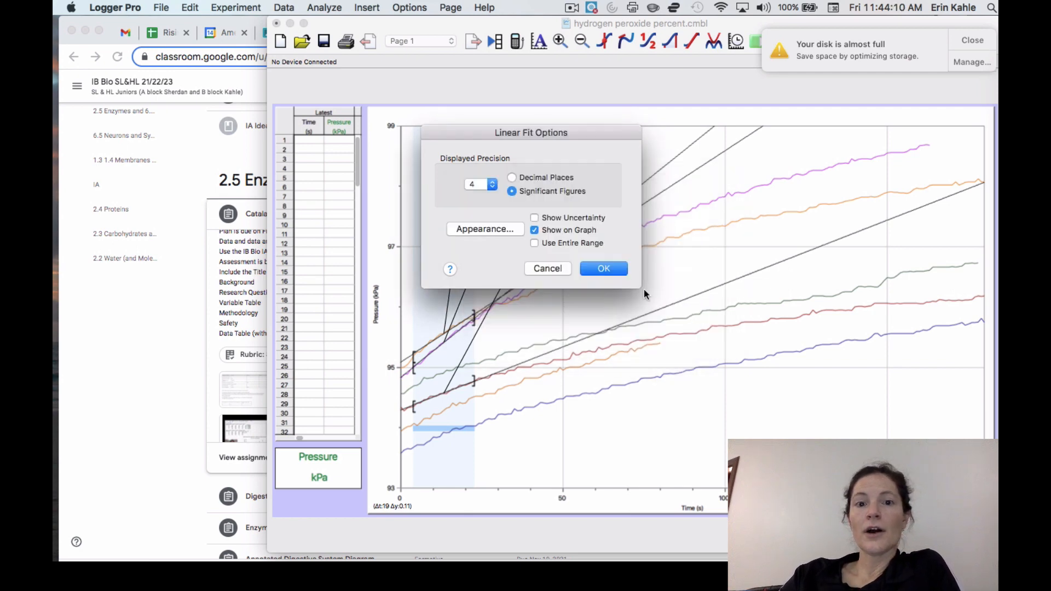
left_click(605, 269)
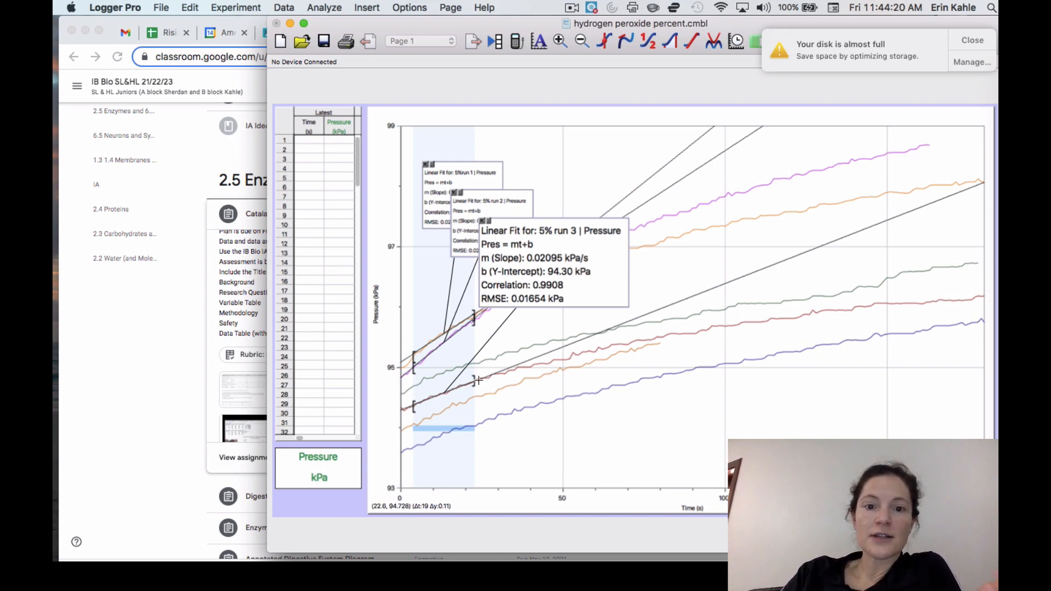
left_click_drag(474, 380, 487, 380)
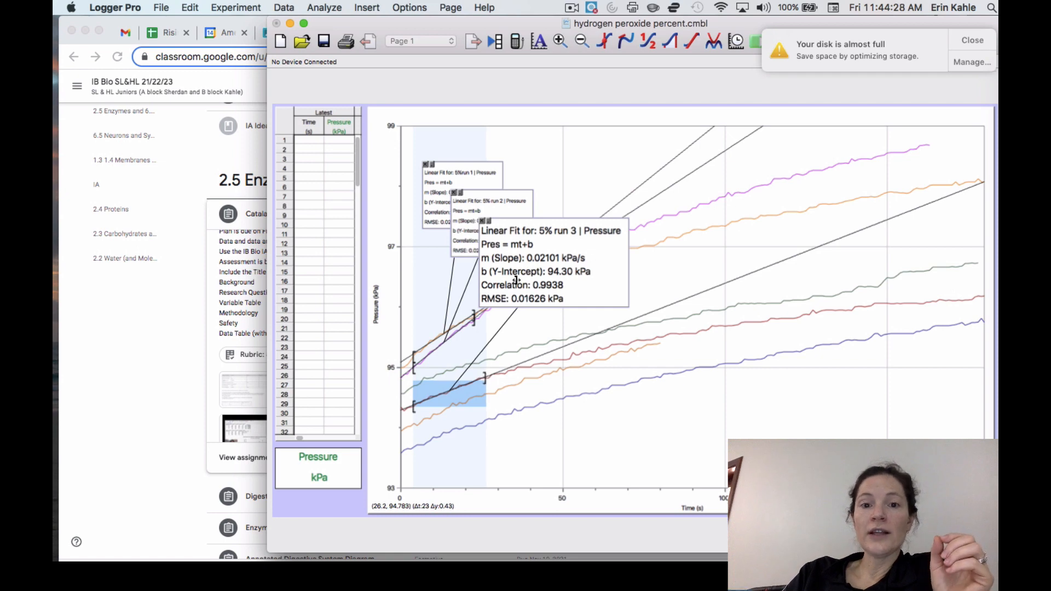
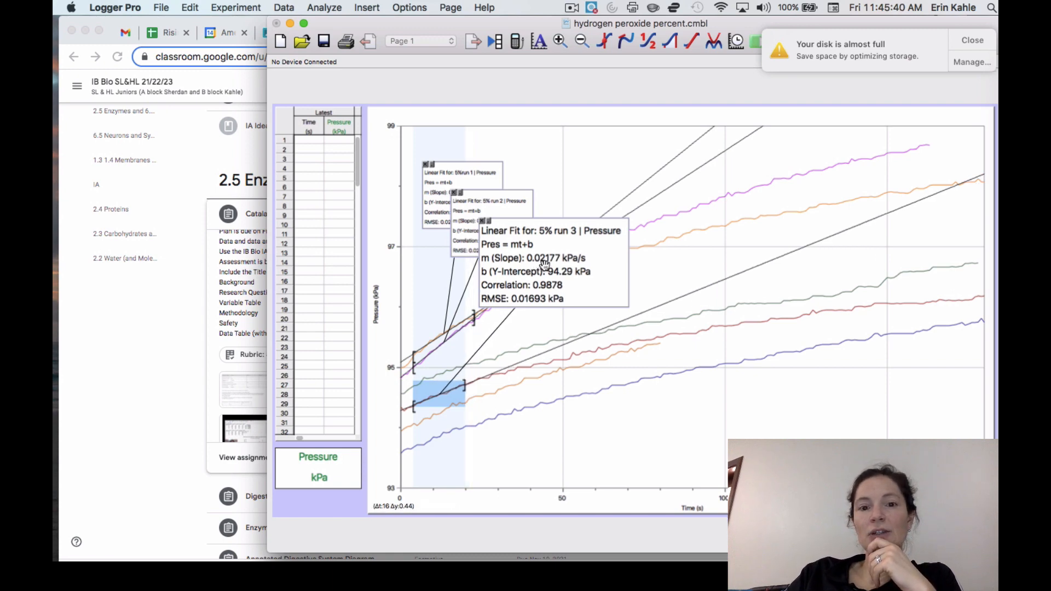
Step: Move the end of the 5% run 2 linear fit to about 21 s
left_click(474, 319)
left_click_drag(472, 321, 469, 322)
Step: Switch to Chrome and review the example data tables in the IB Bio IA Guide v2122 document
left_click(181, 270)
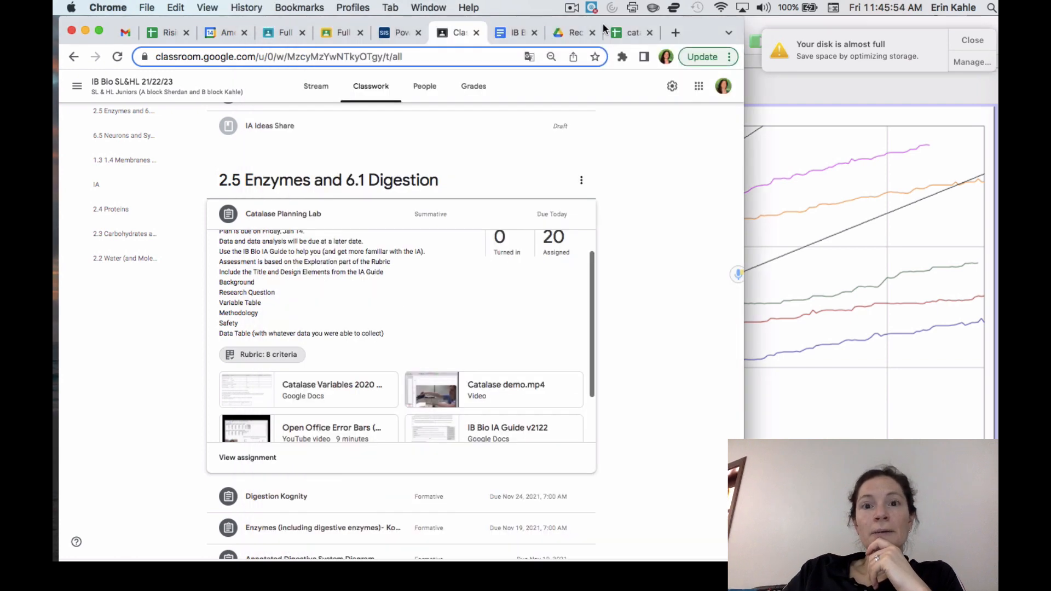
left_click(622, 35)
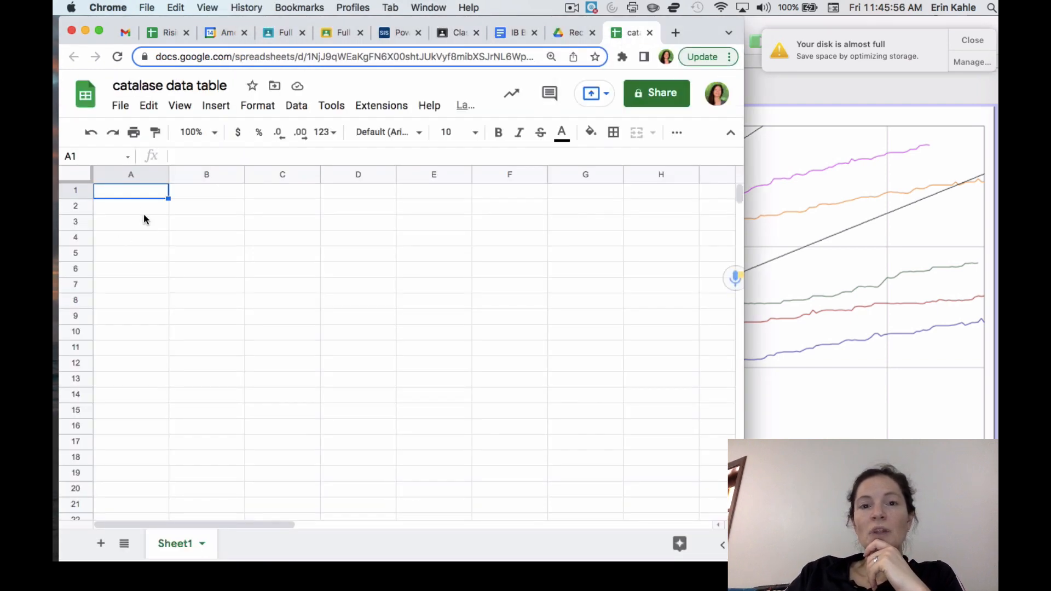
left_click(518, 30)
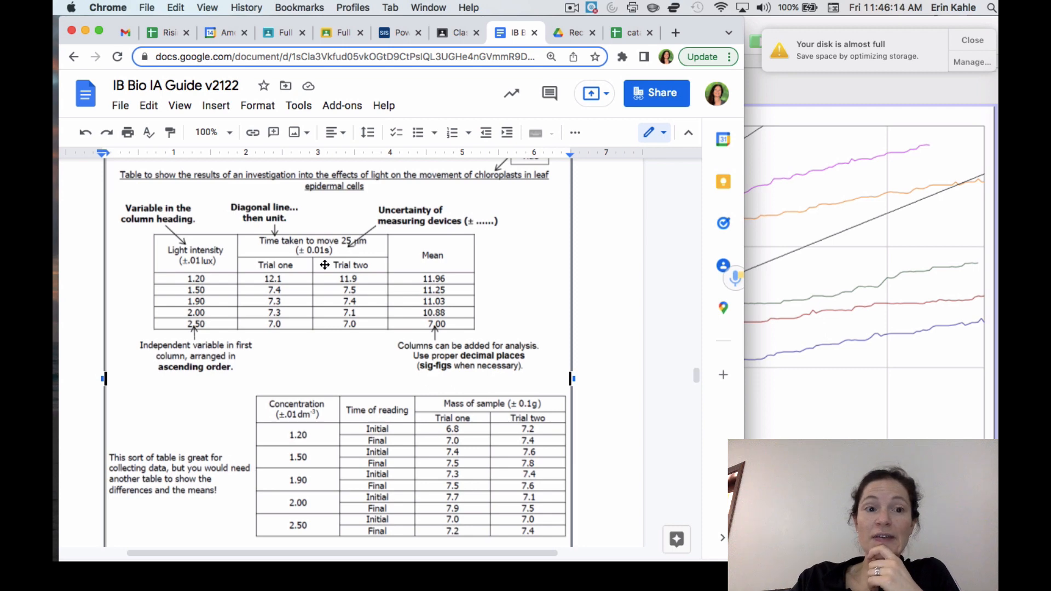
Step: Enter the header "Hydrogen peroxide Concentration (%)" in cell A1 of the catalase data table spreadsheet
left_click(627, 33)
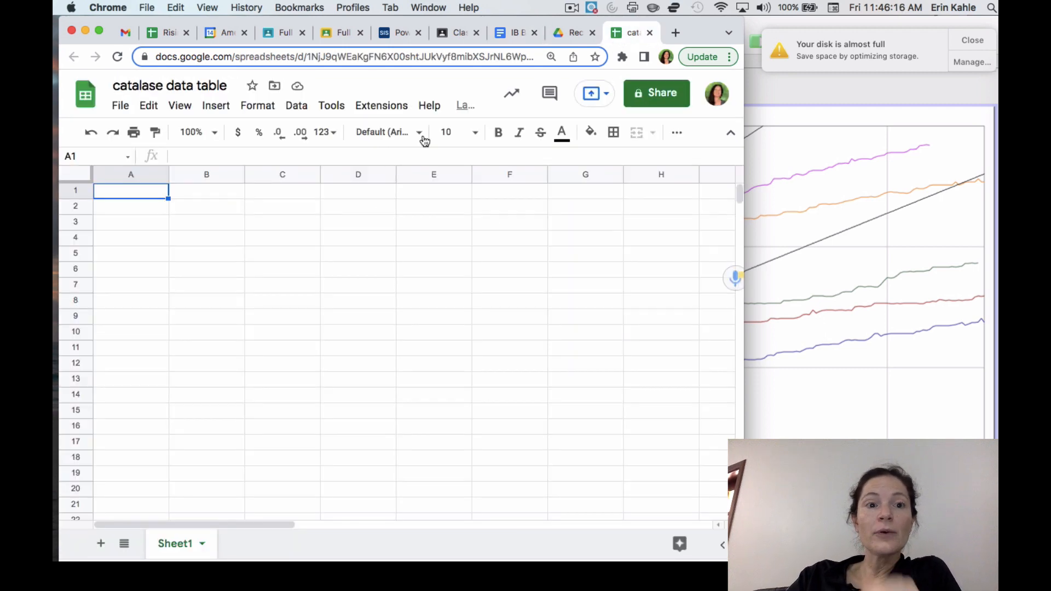
type("IV")
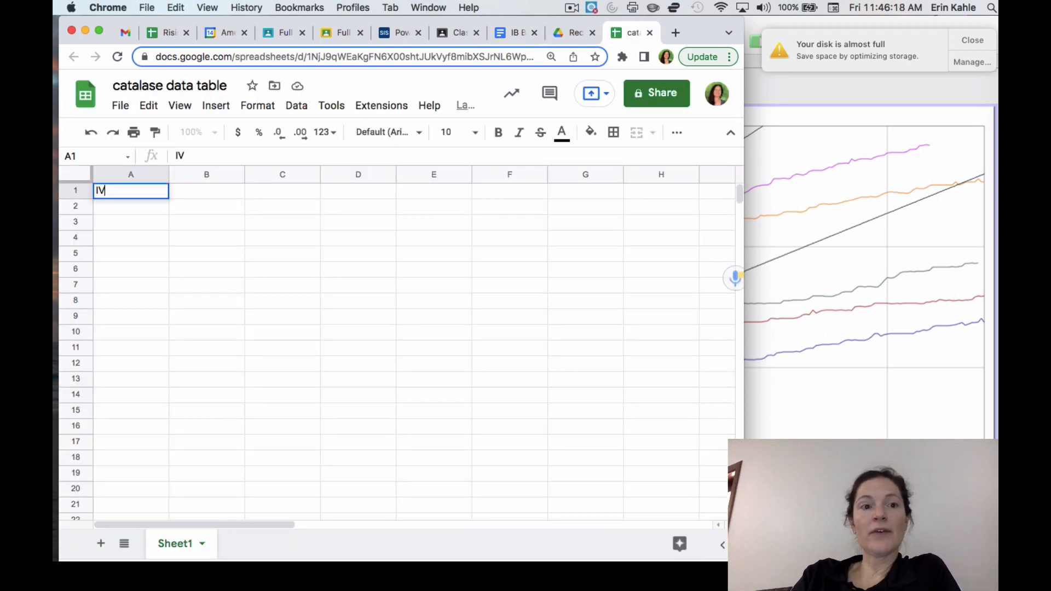
key("BackSpace")
key("BackSpace")
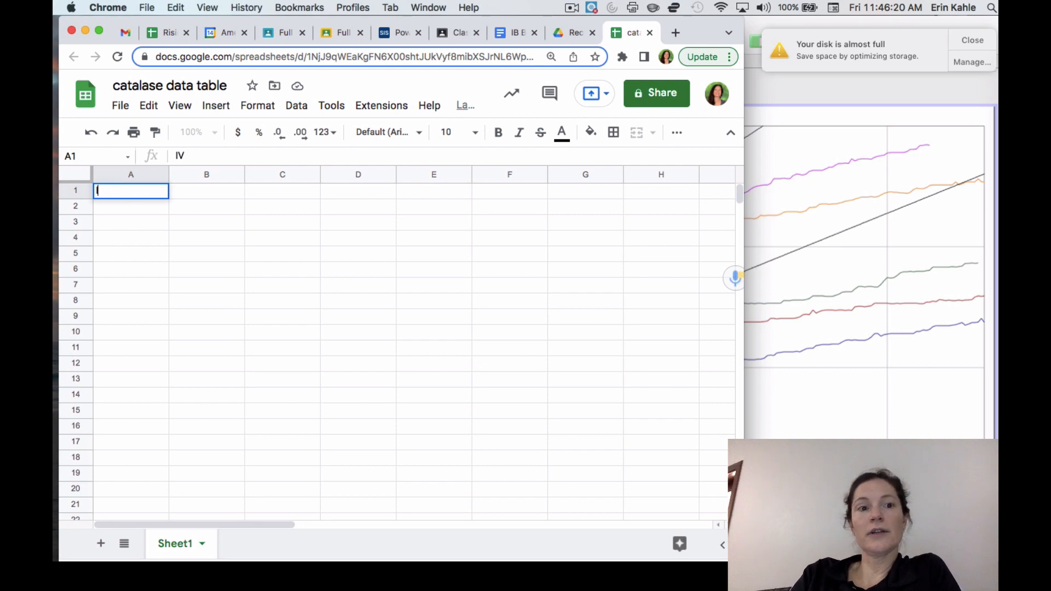
type("Hydrogen p")
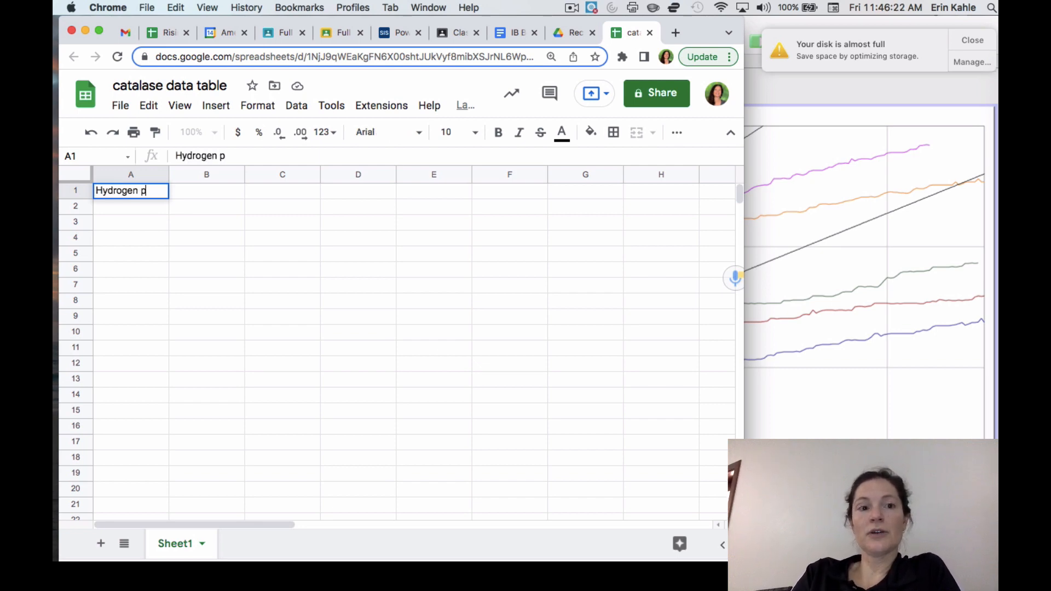
type("eroxide Conce")
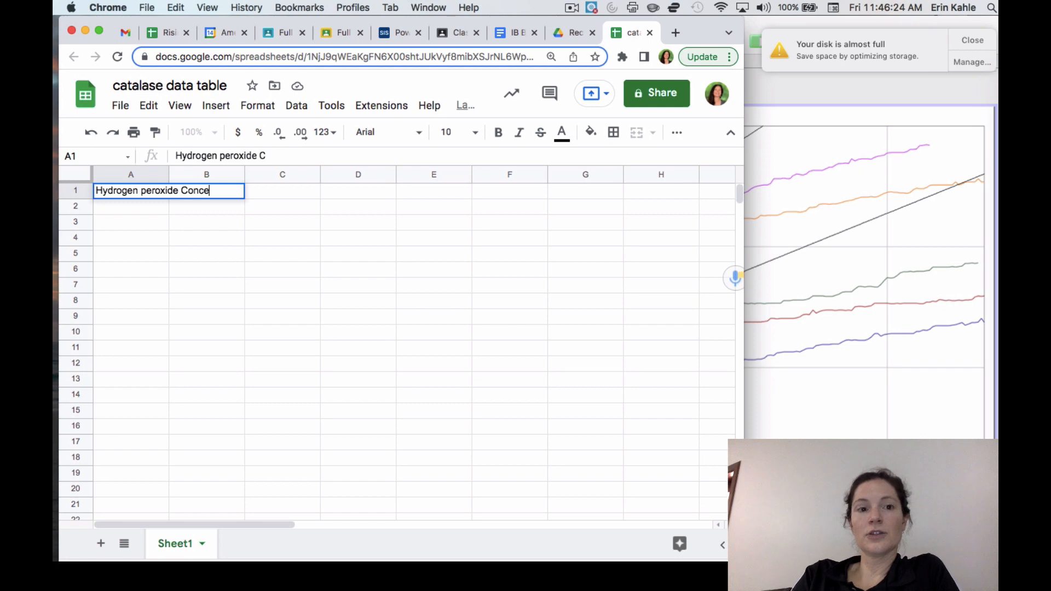
type("ntration (%)")
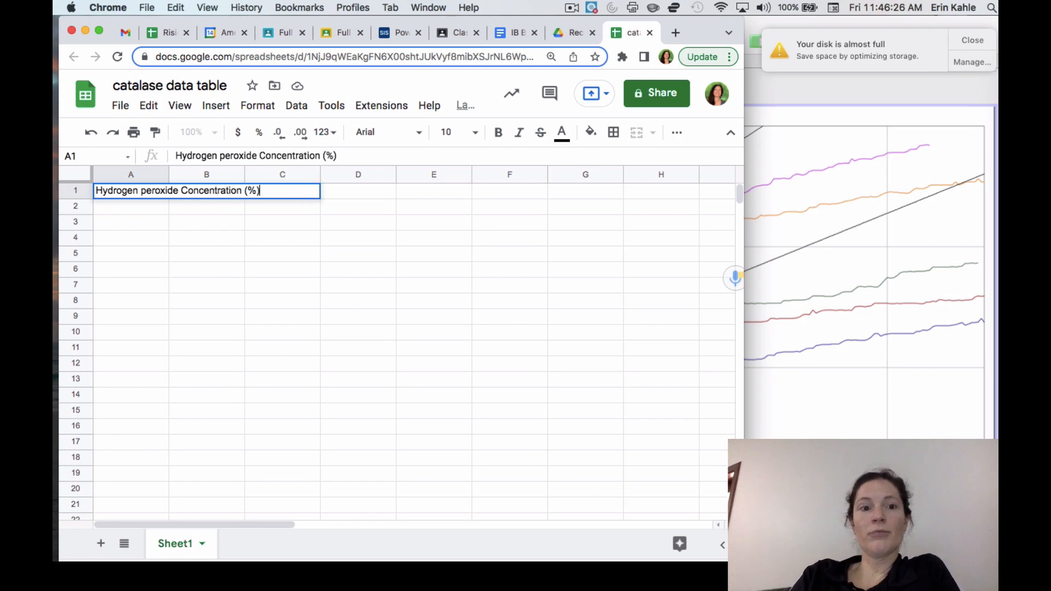
key("Return")
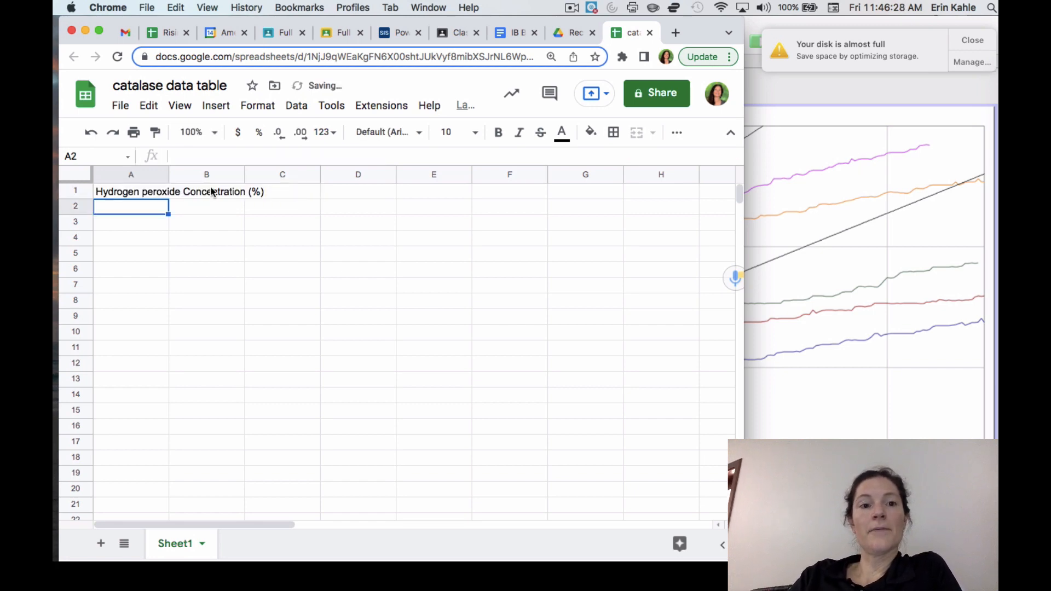
left_click(190, 195)
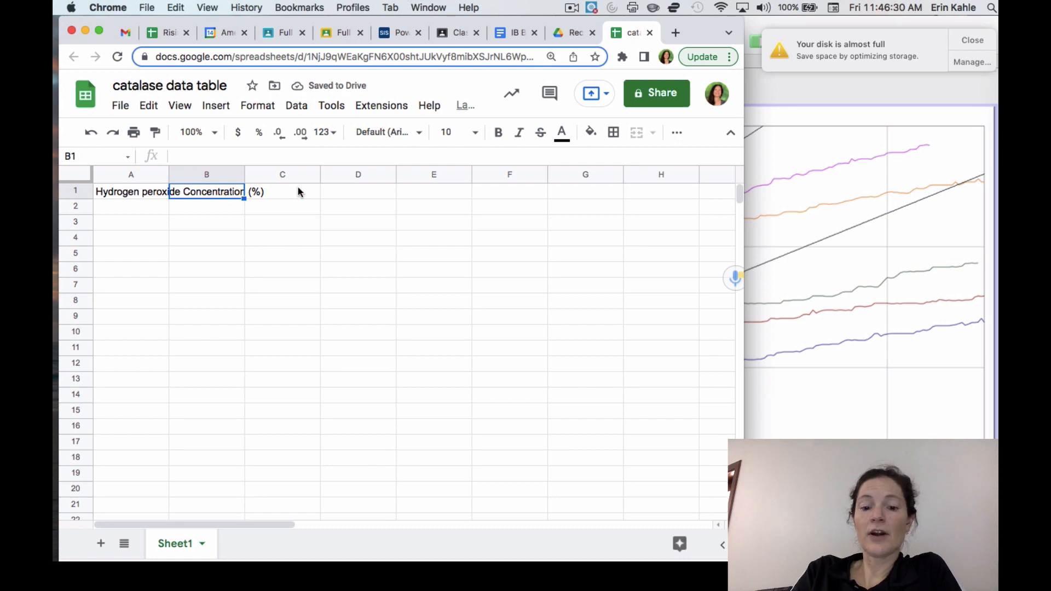
type("Rat")
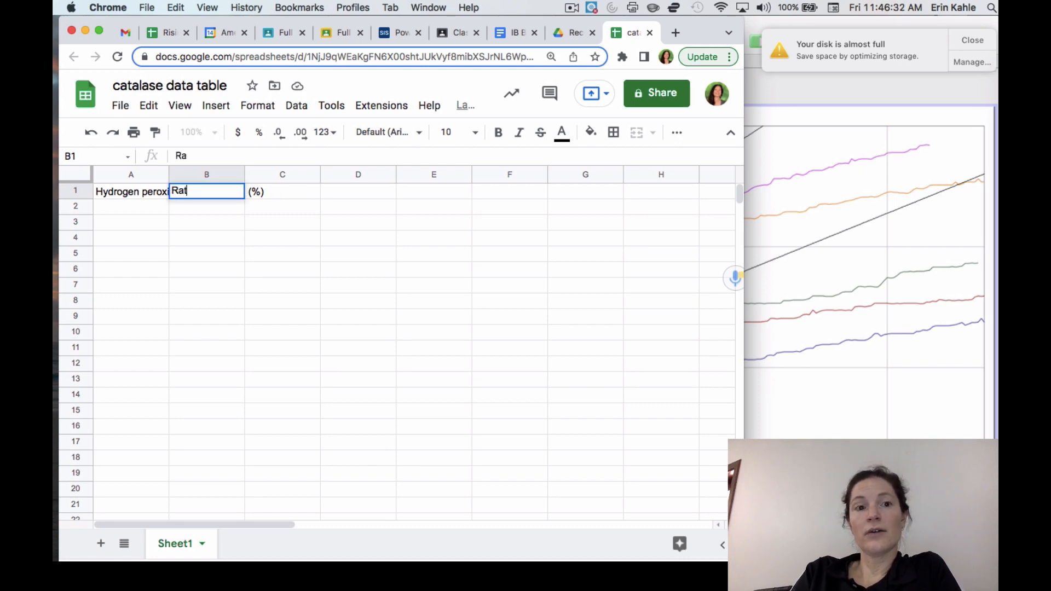
type("e of Oxygen production- measured as")
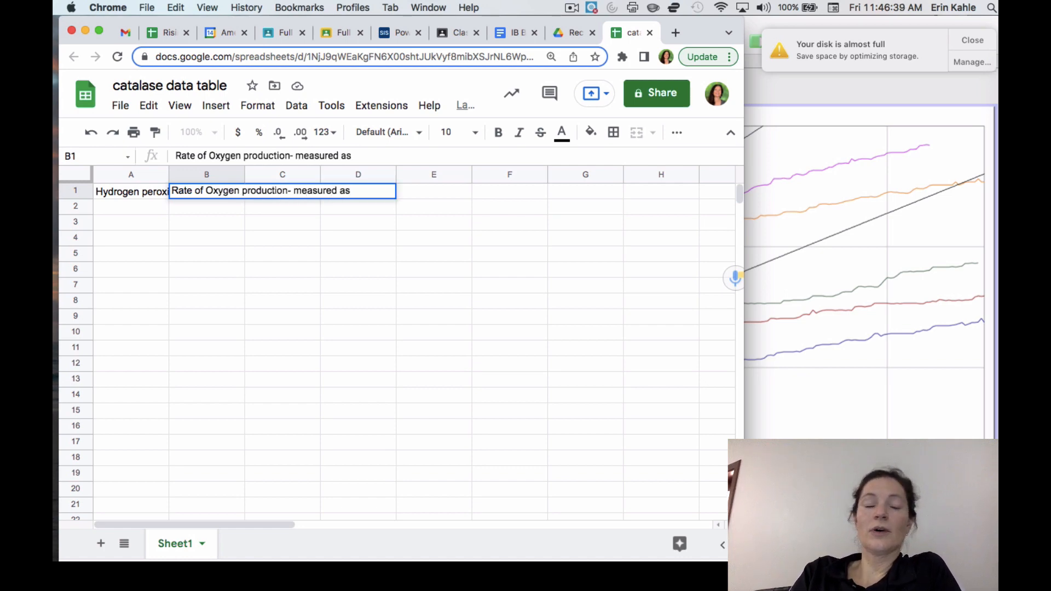
triple_click(257, 191)
type("Change in Pres")
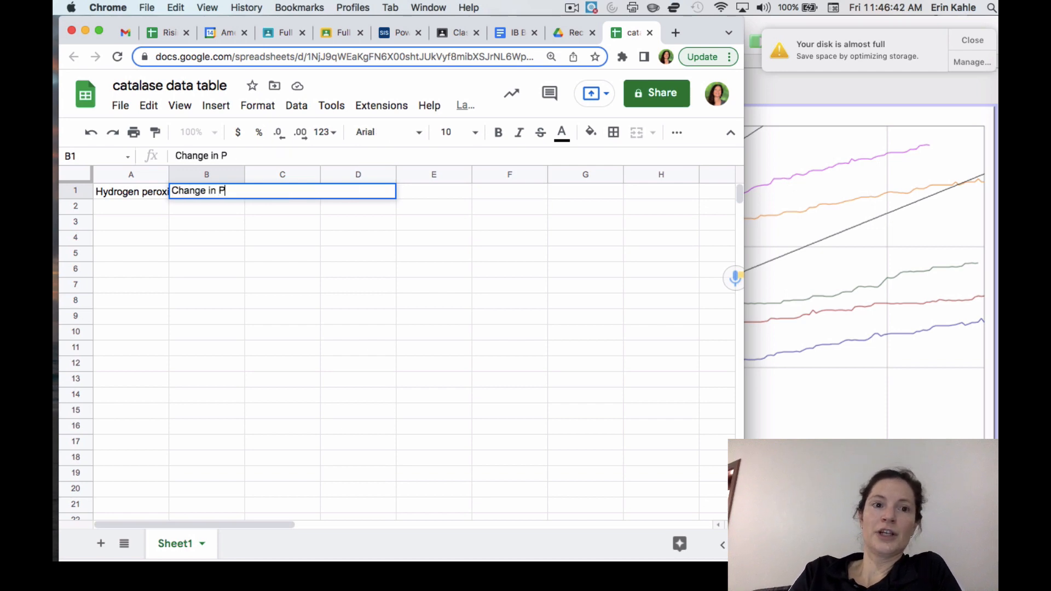
key("BackSpace")
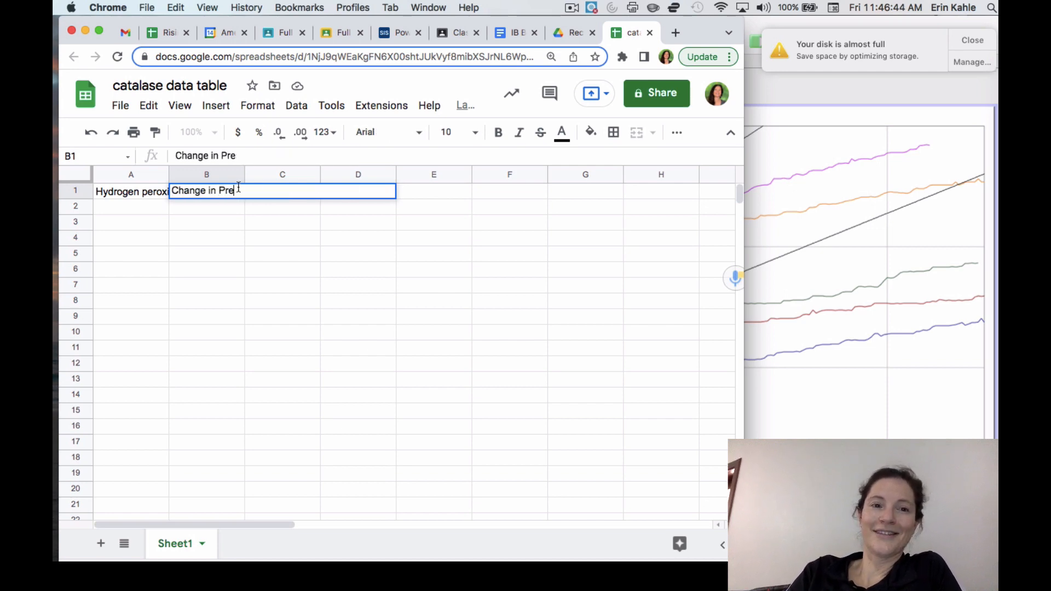
Step: Enter "Rate of Pressure Change" as the header text in cell B1
triple_click(237, 190)
type("Rate f")
key("BackSpace")
type("of Pressure Change")
Step: Check the slope unit on the 5% run 3 fit in Logger Pro and append "(kpa/s +/- 0.001)" to the B1 header in the spreadsheet
left_click(788, 278)
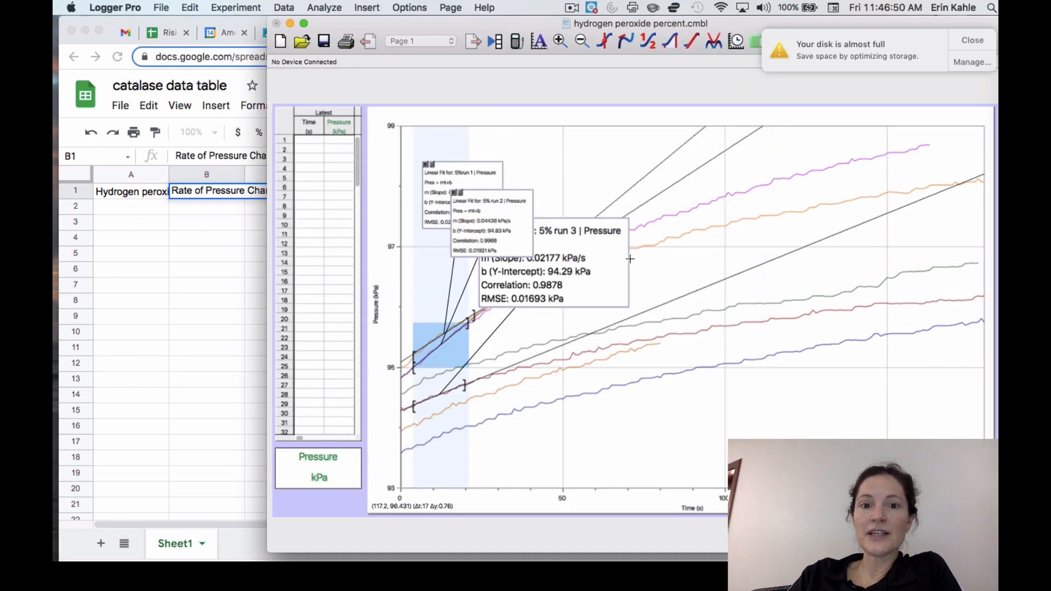
left_click(584, 260)
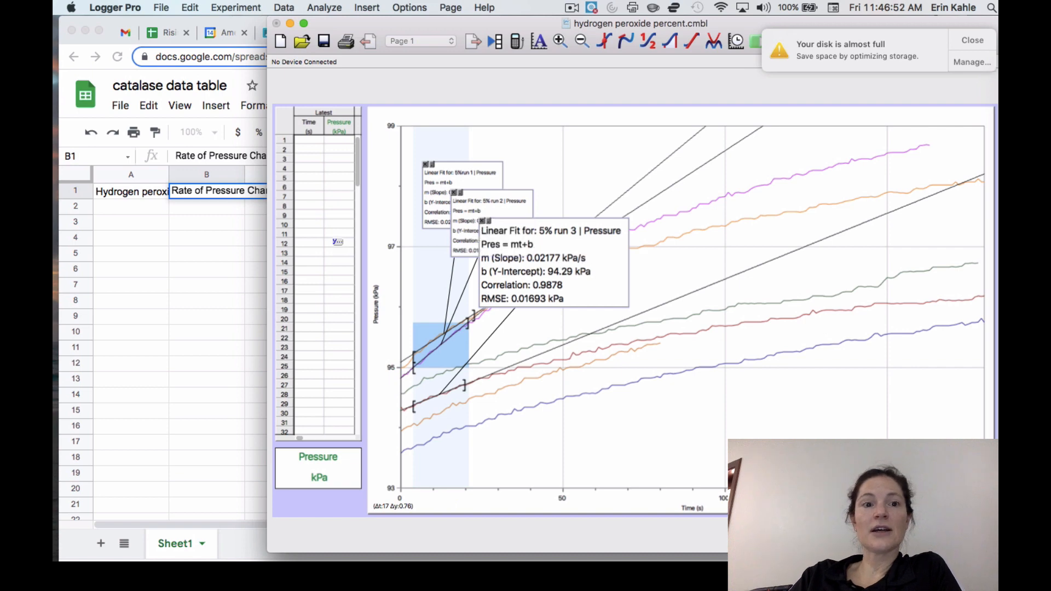
left_click(240, 187)
type("(kpa/S")
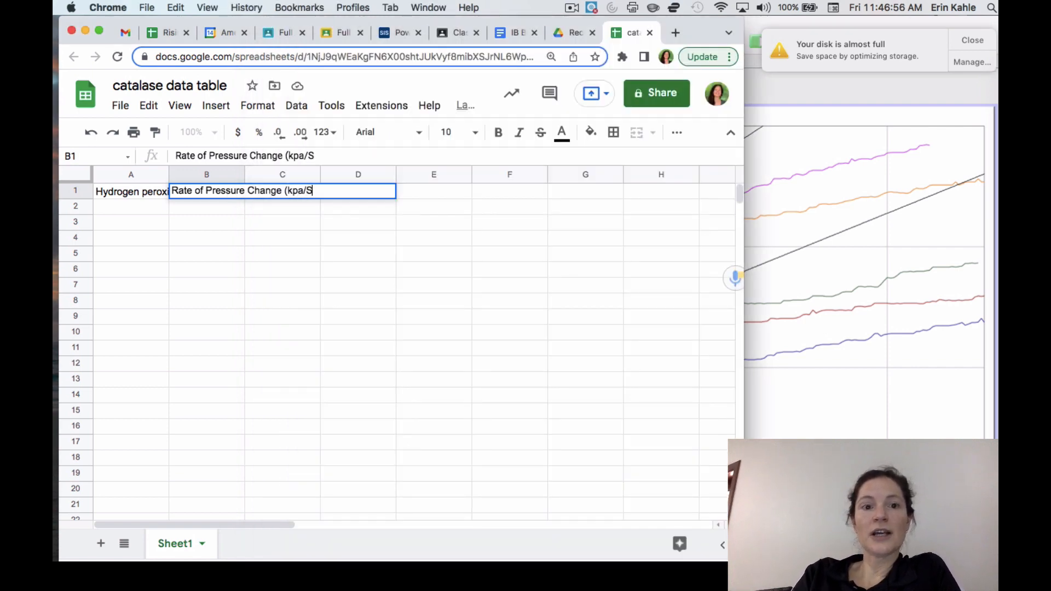
key("BackSpace")
type("s")
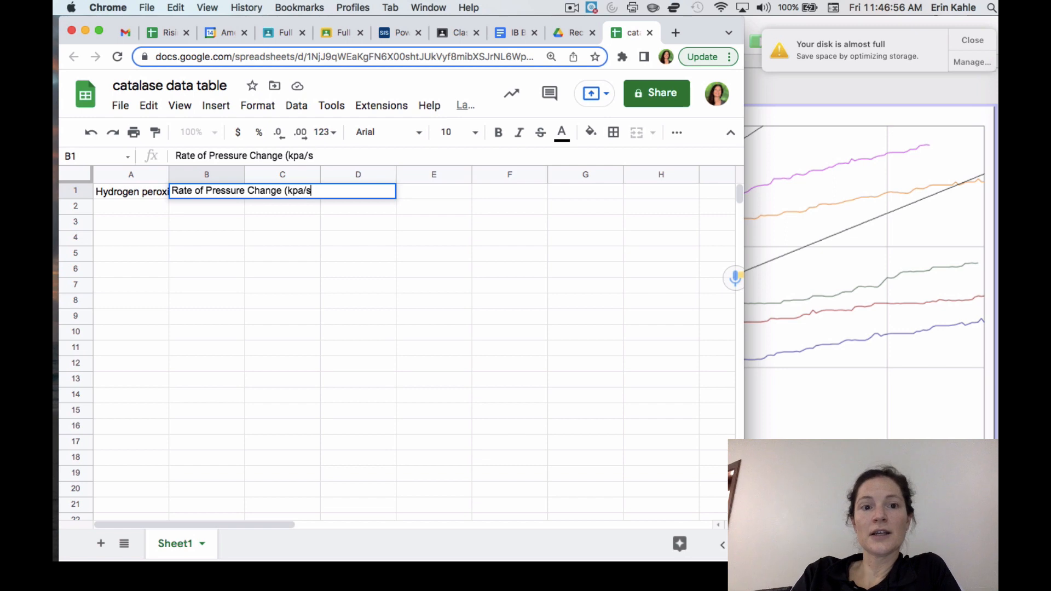
type(" _")
key("BackSpace")
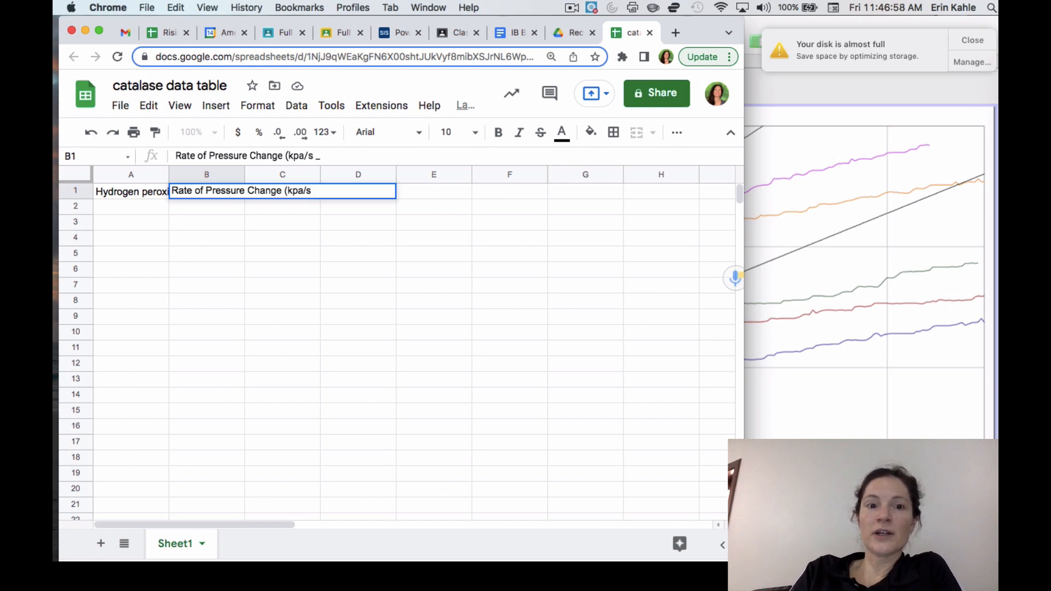
type("+/-")
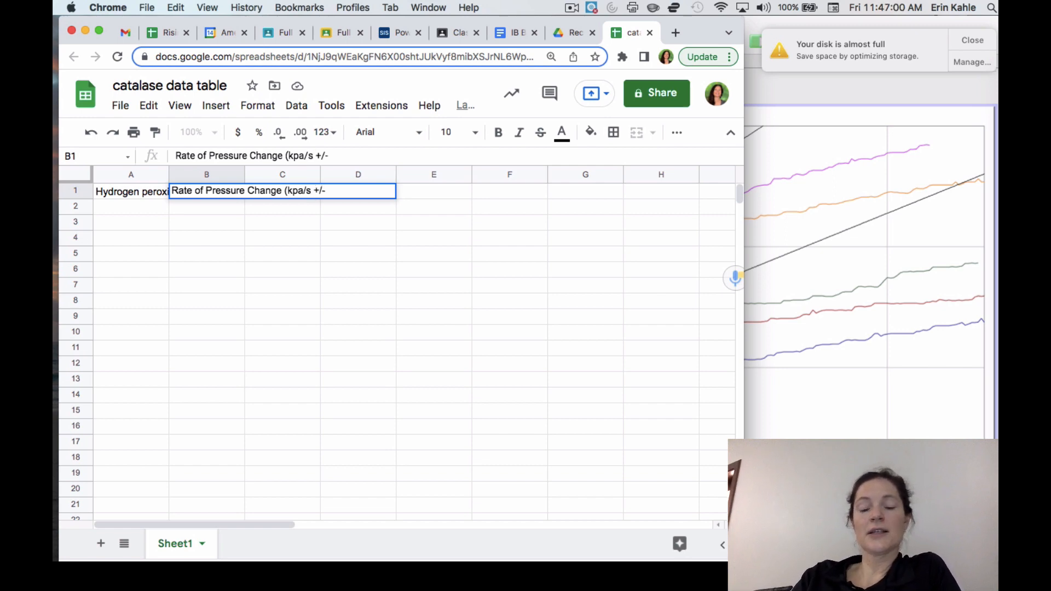
type(" 0.")
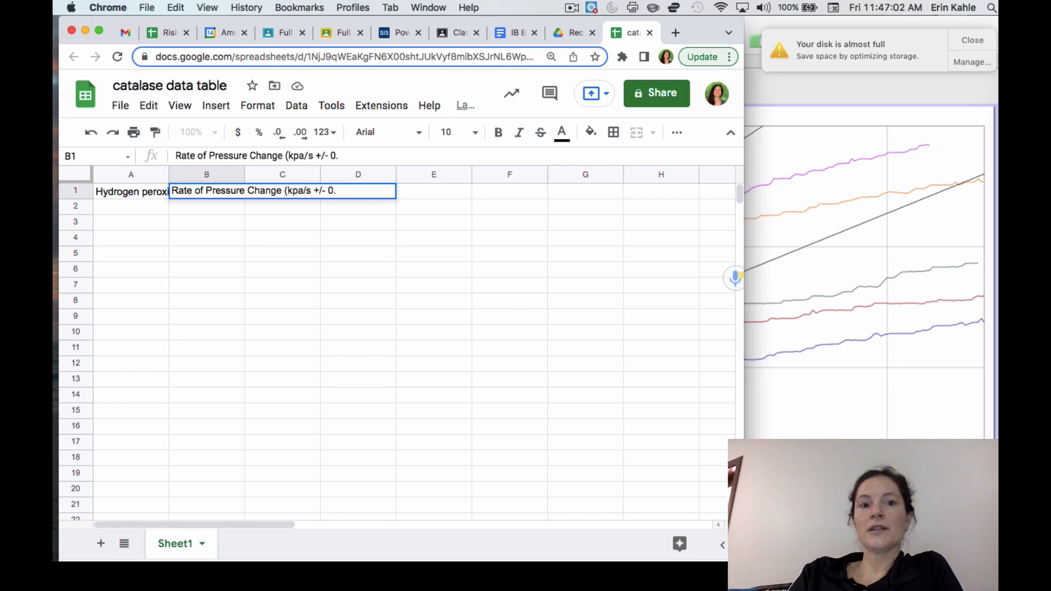
type("00")
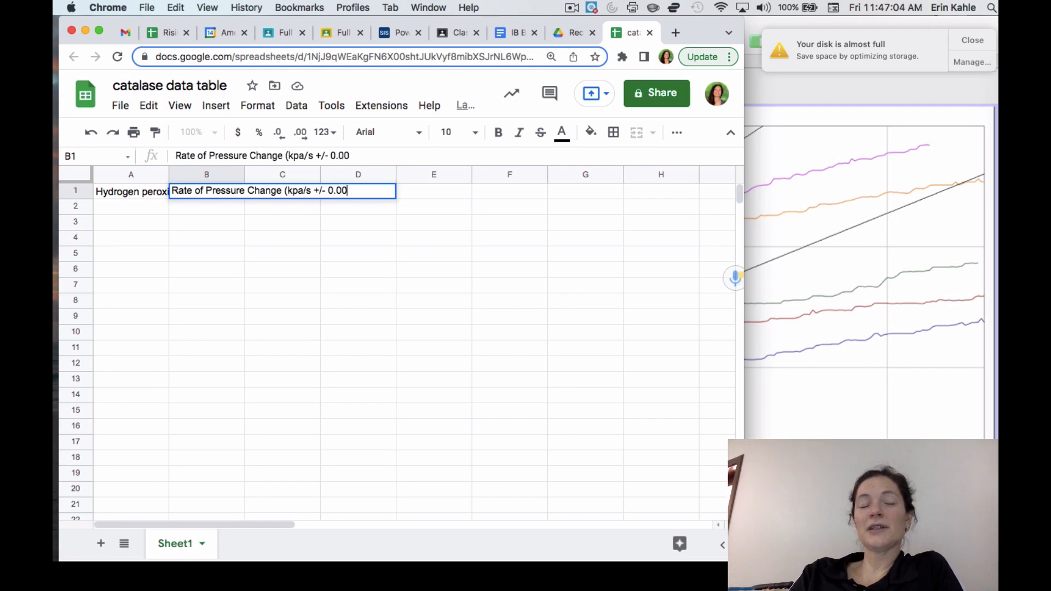
type("1)")
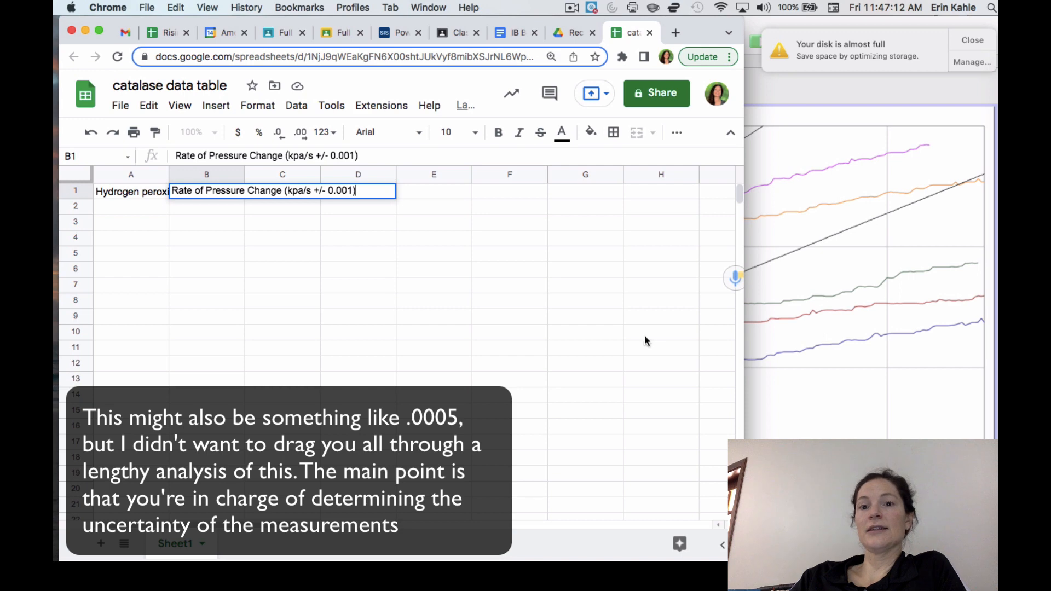
Step: Switch to Logger Pro and extend the end of the 5% run 2 linear fit to about 25 s
left_click(774, 335)
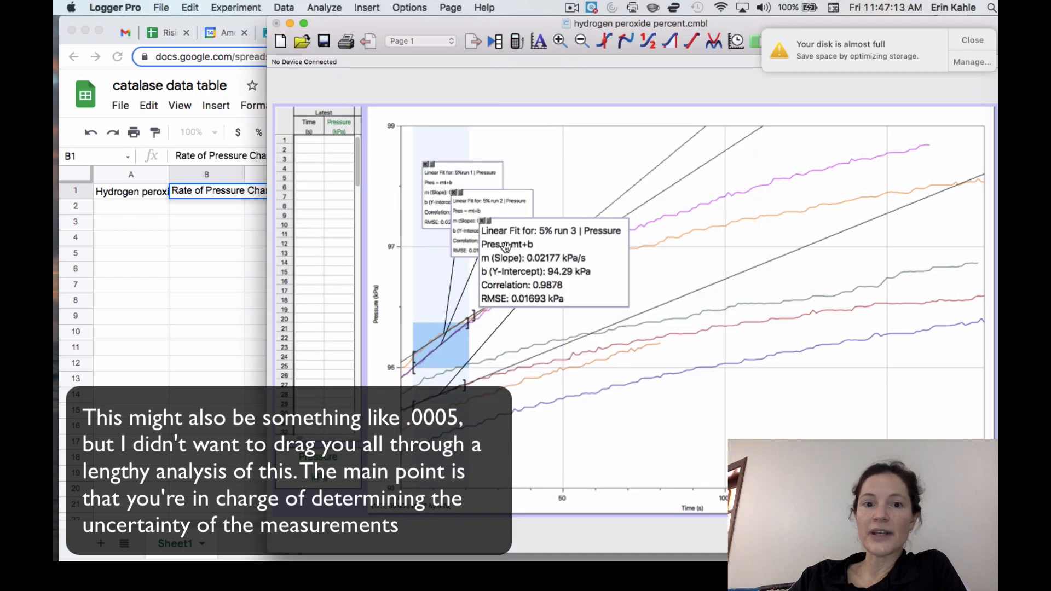
left_click(469, 228)
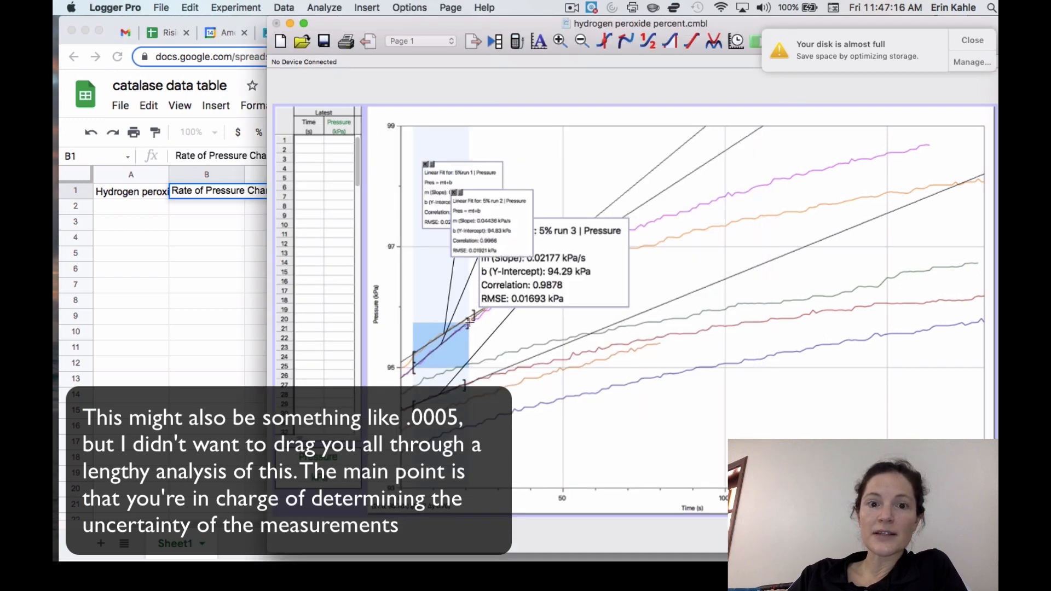
left_click_drag(472, 321, 483, 318)
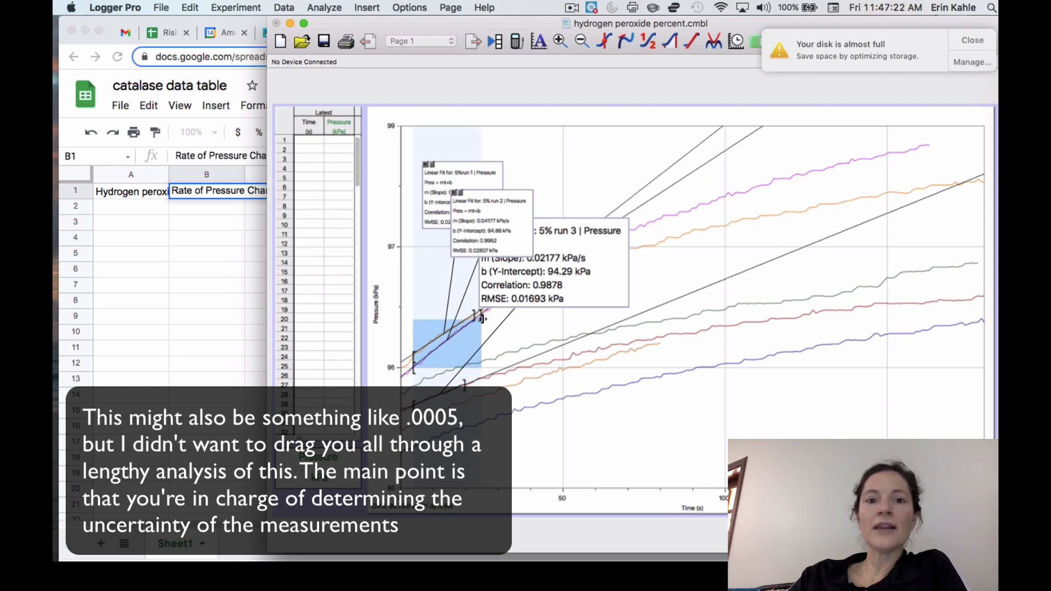
Step: Switch back to the catalase data table spreadsheet and enter the subheadings Trial 1, Trial 2, Trial 3 and Mean in cells B2 to E2
left_click(211, 203)
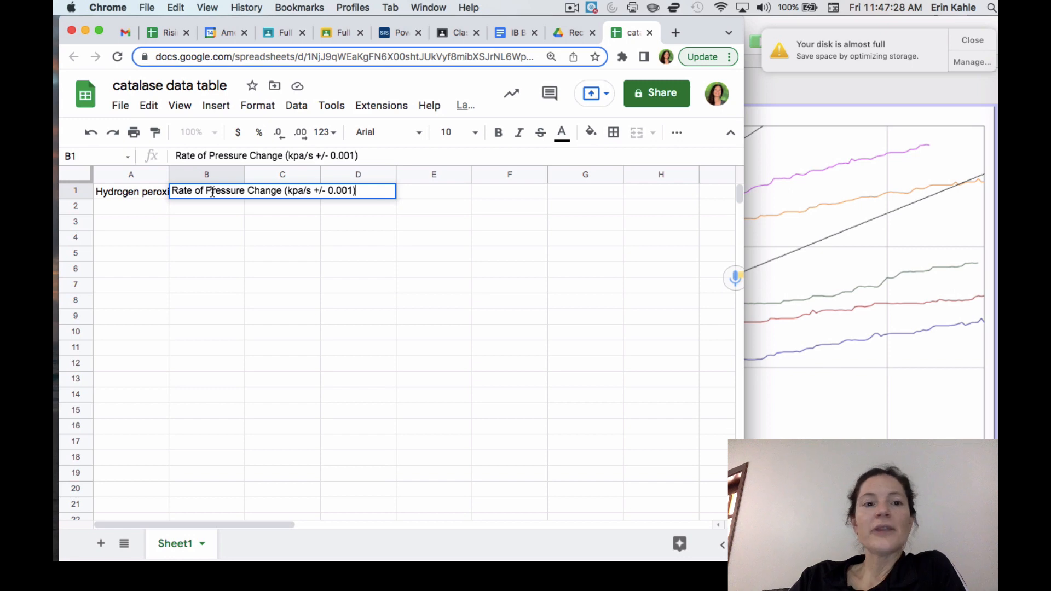
left_click(319, 208)
left_click(218, 208)
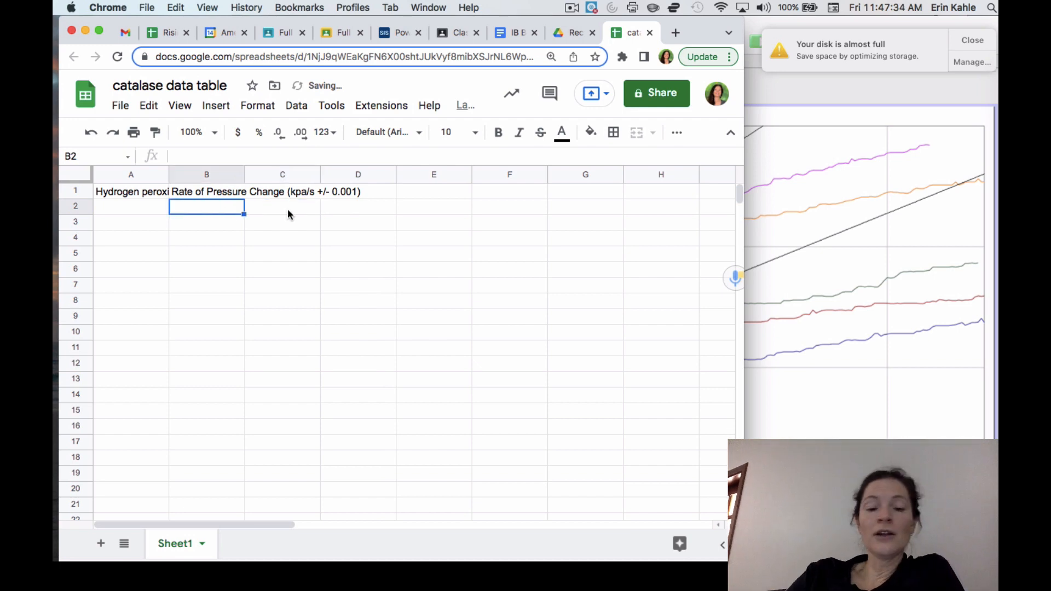
type("Trial 1")
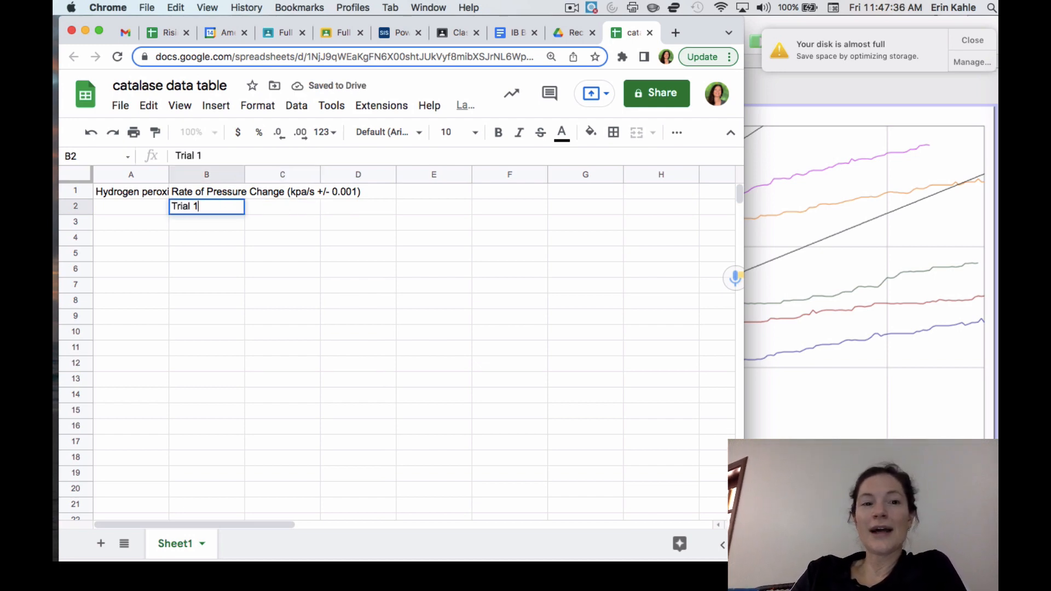
key("Tab")
type("Trial 2")
key("Tab")
type("Trial 3")
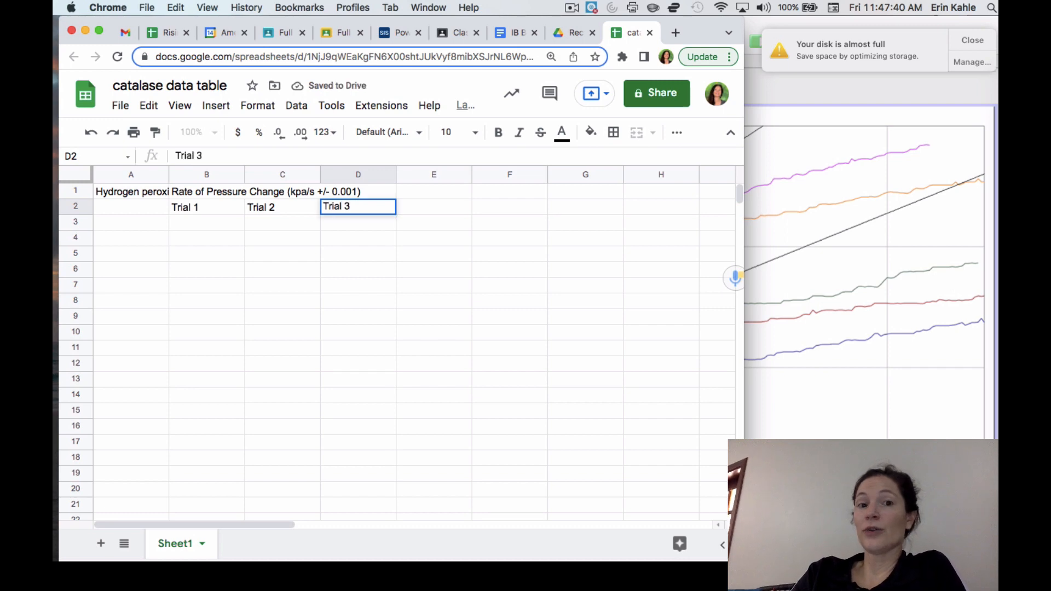
key("Tab")
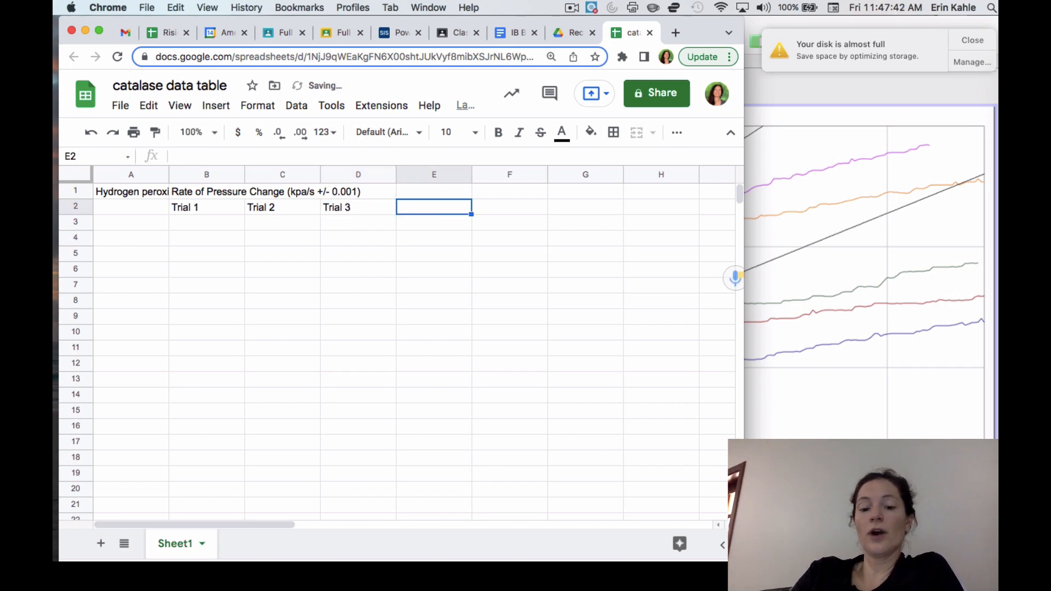
type("Mean/")
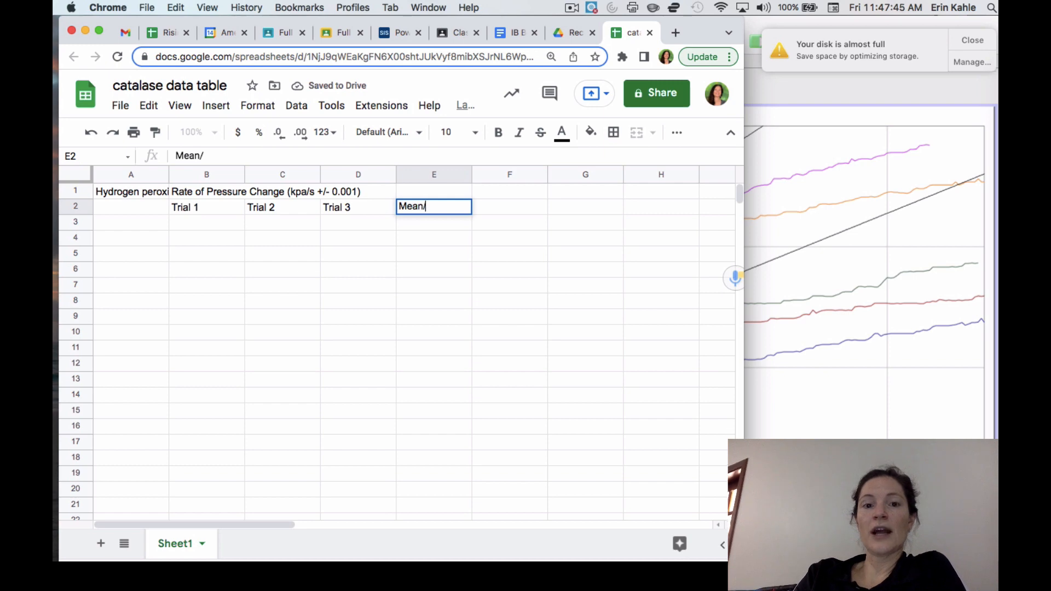
key("BackSpace")
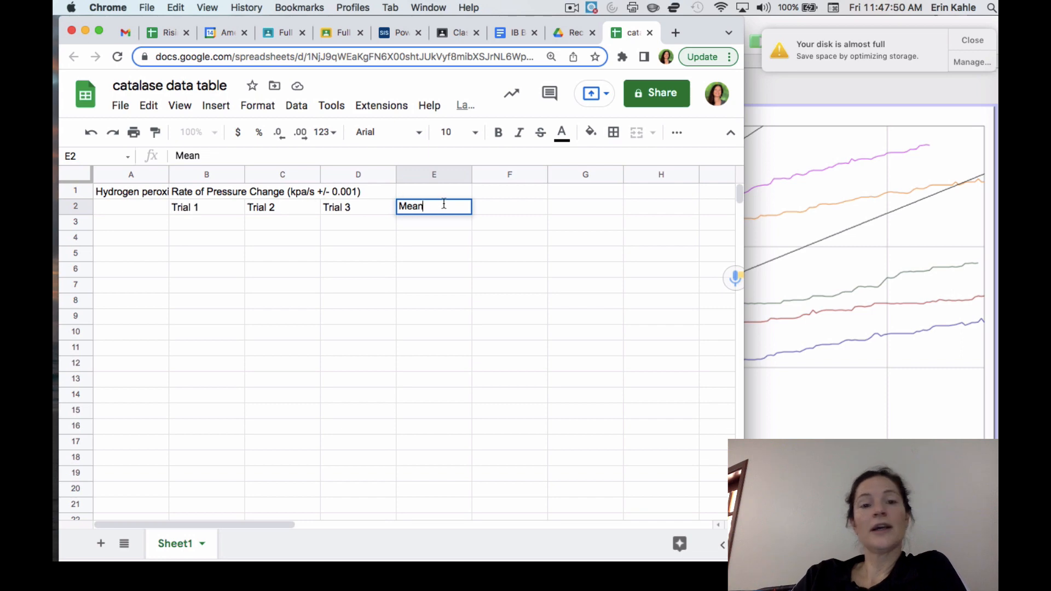
left_click(495, 212)
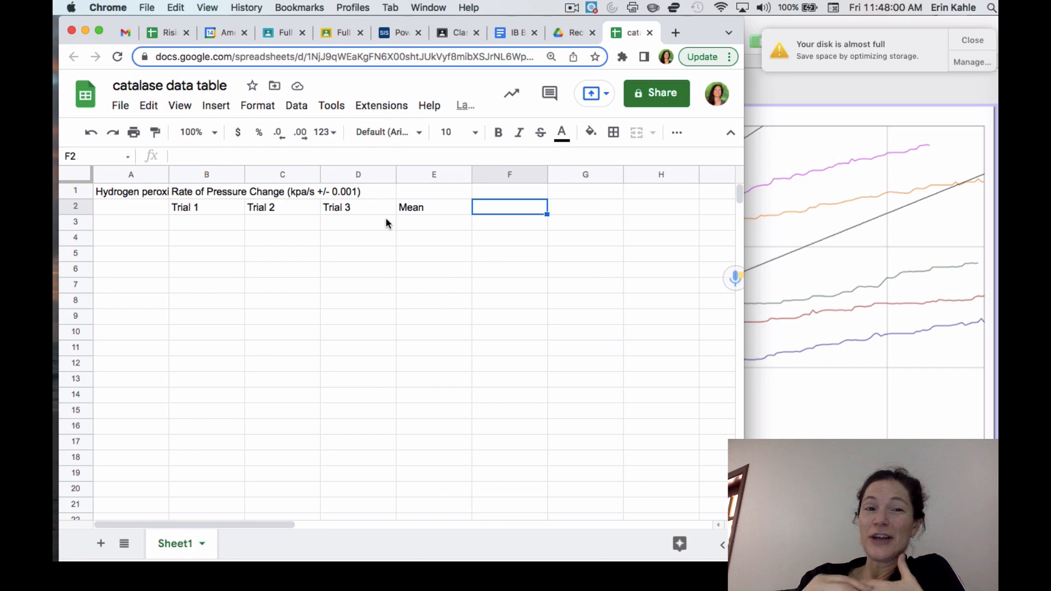
Step: Check the run names in Logger Pro's data set list for the tested concentrations, and return to the spreadsheet
left_click_drag(196, 220, 266, 228)
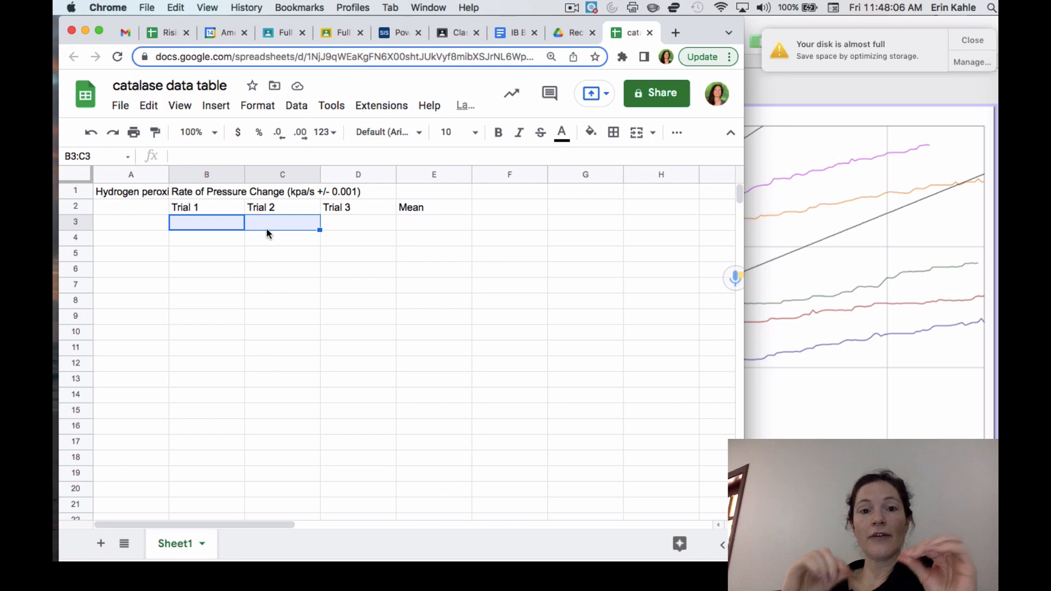
left_click(406, 225)
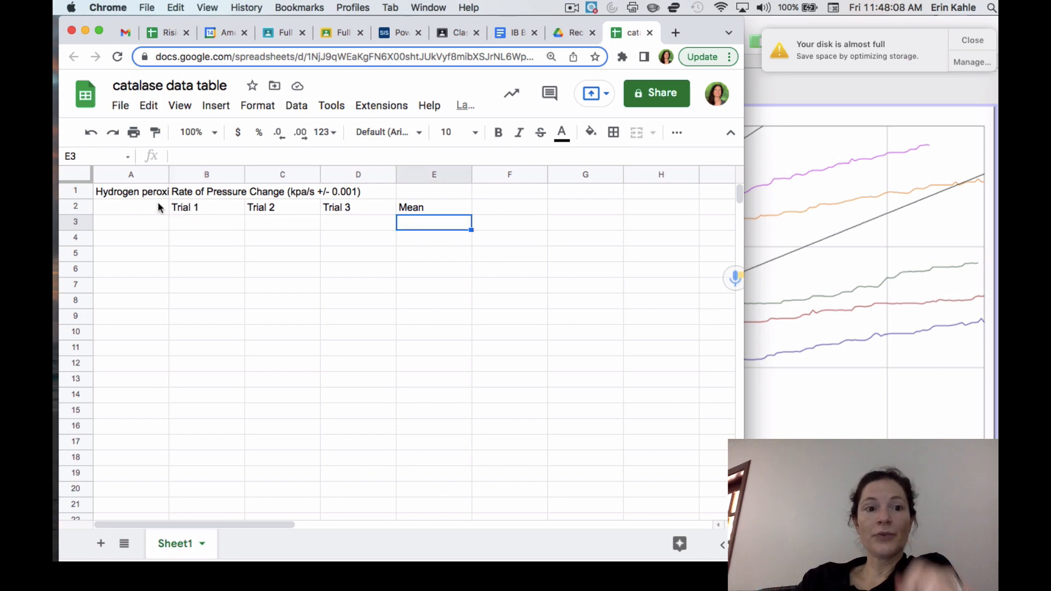
left_click(133, 221)
left_click(762, 237)
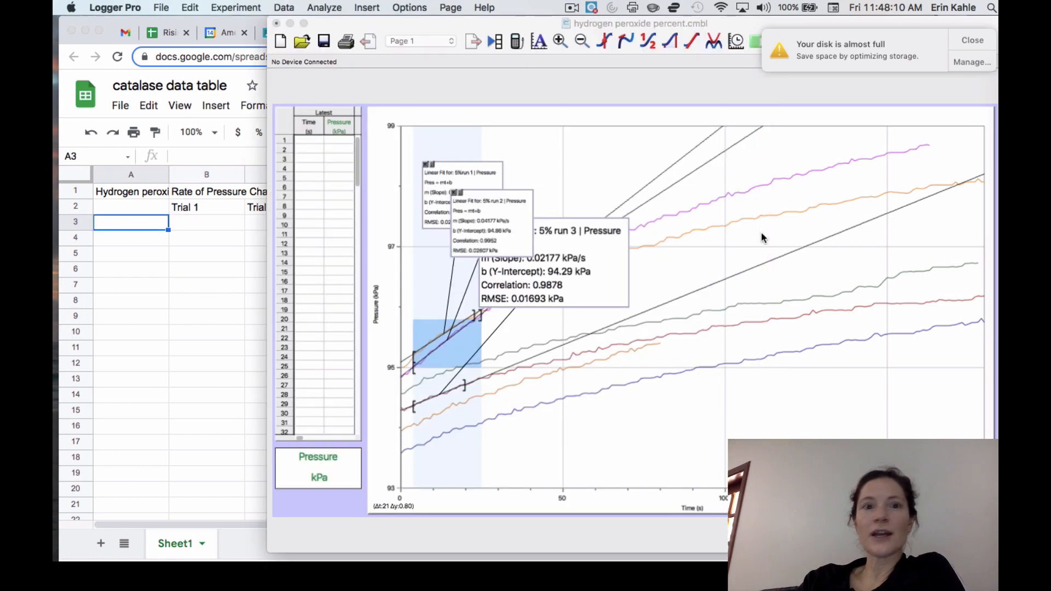
left_click(284, 7)
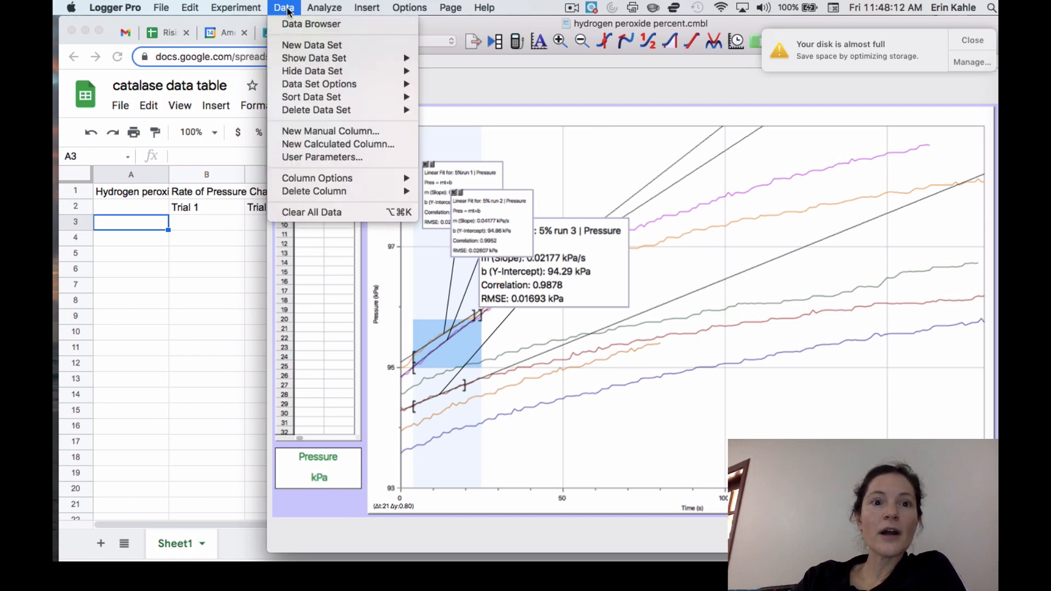
mouse_move(347, 102)
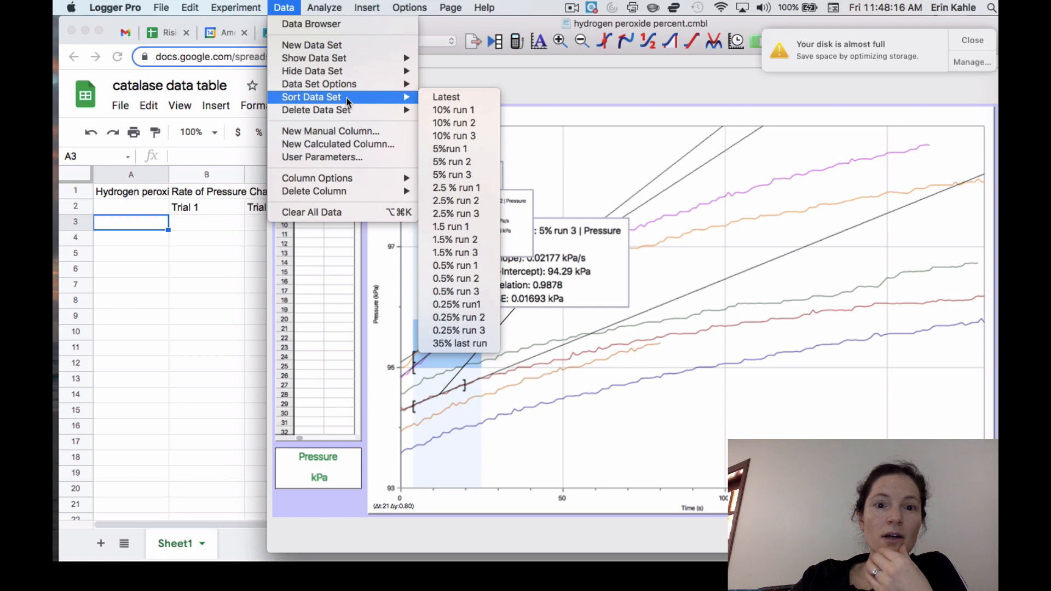
left_click(190, 230)
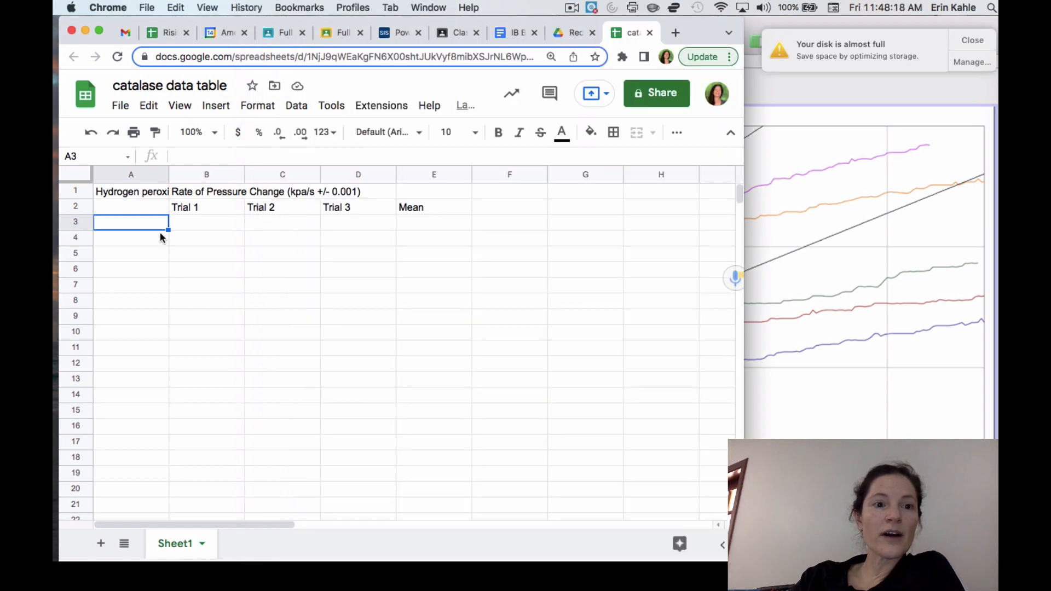
Step: Enter the hydrogen peroxide concentrations 0.5, 1.5, 2.5, 5 and 10 in cells A3 to A7
type("0.5")
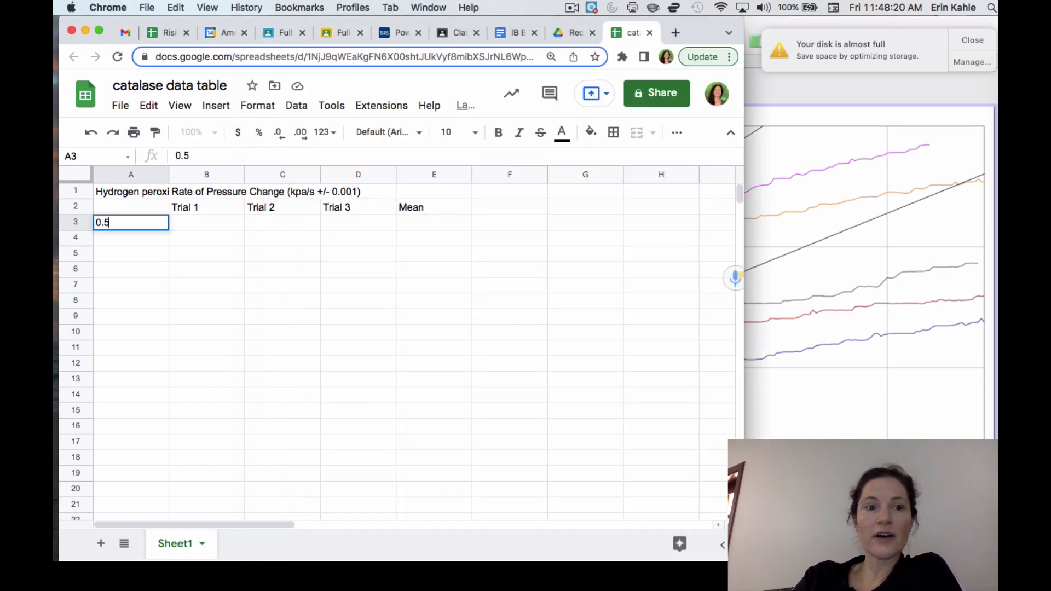
key("Return")
type("1.5")
key("Return")
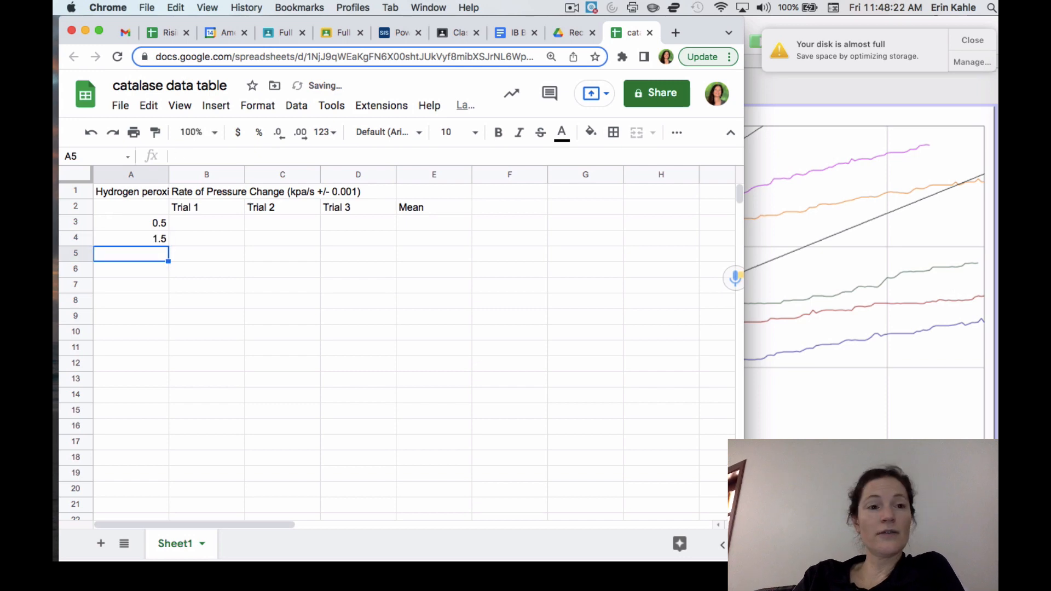
type("2.5")
key("Return")
type("5")
key("Return")
type("10")
key("Return")
Step: Enter .021 as the Trial 1 rate for the 5% concentration in cell B6
key("Right")
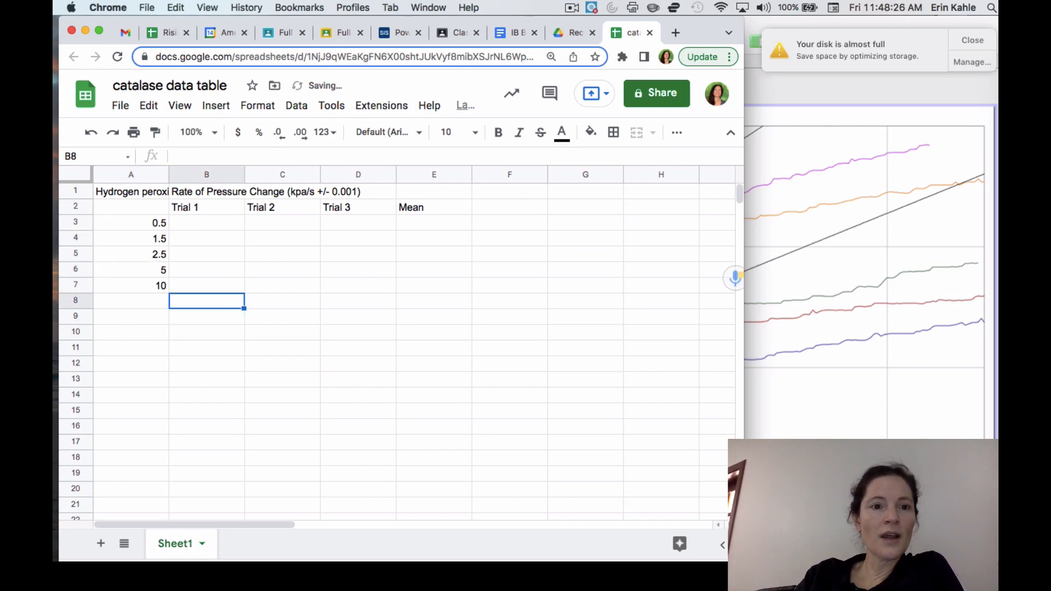
key("Up")
key("Up")
key("Up")
key("Up")
key("Down")
key("Down")
type(".021")
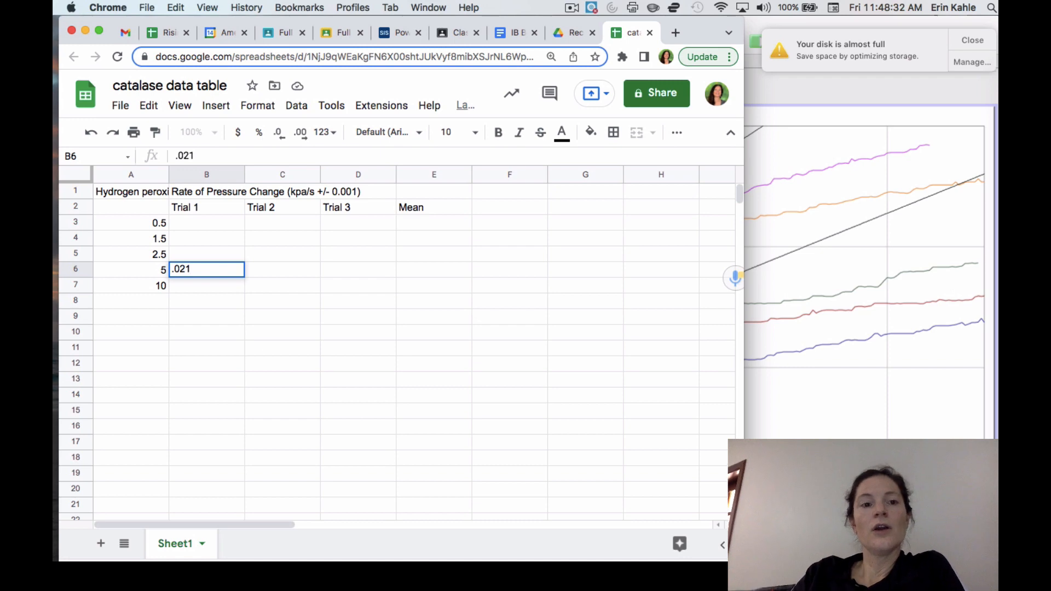
key("Tab")
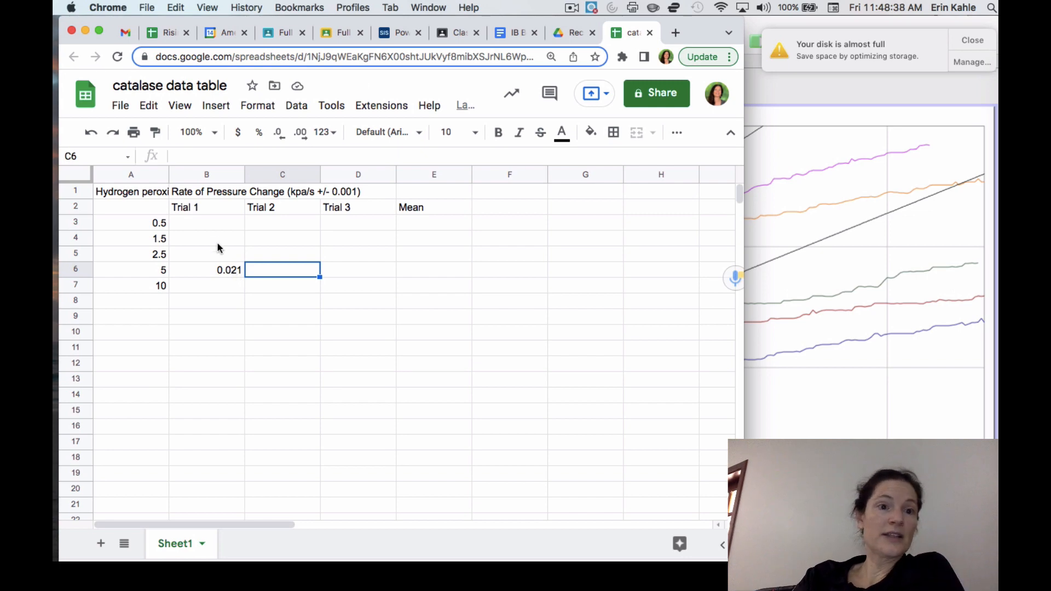
left_click_drag(199, 221, 357, 285)
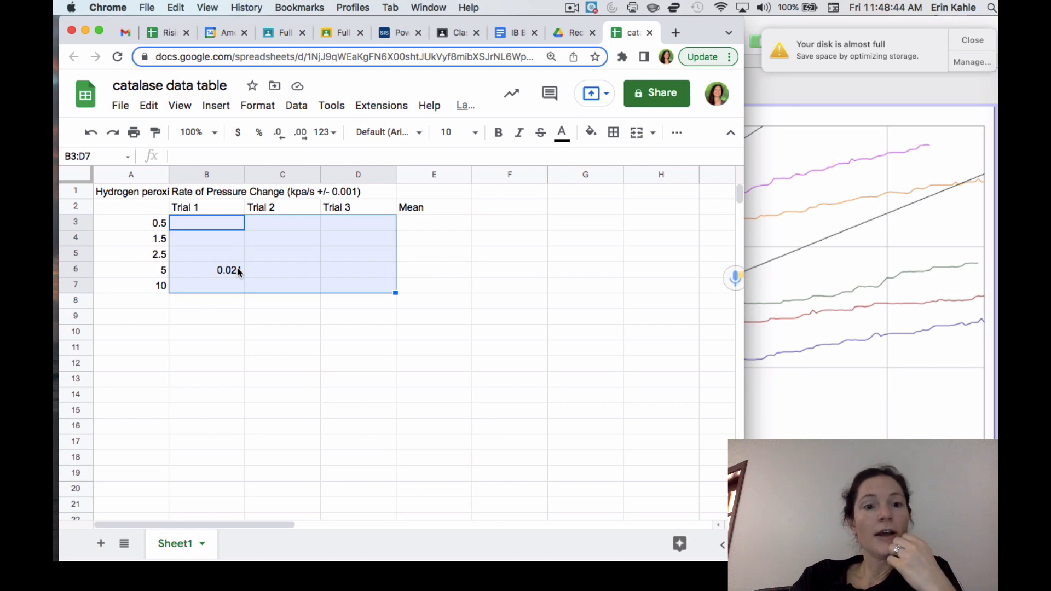
left_click(414, 229)
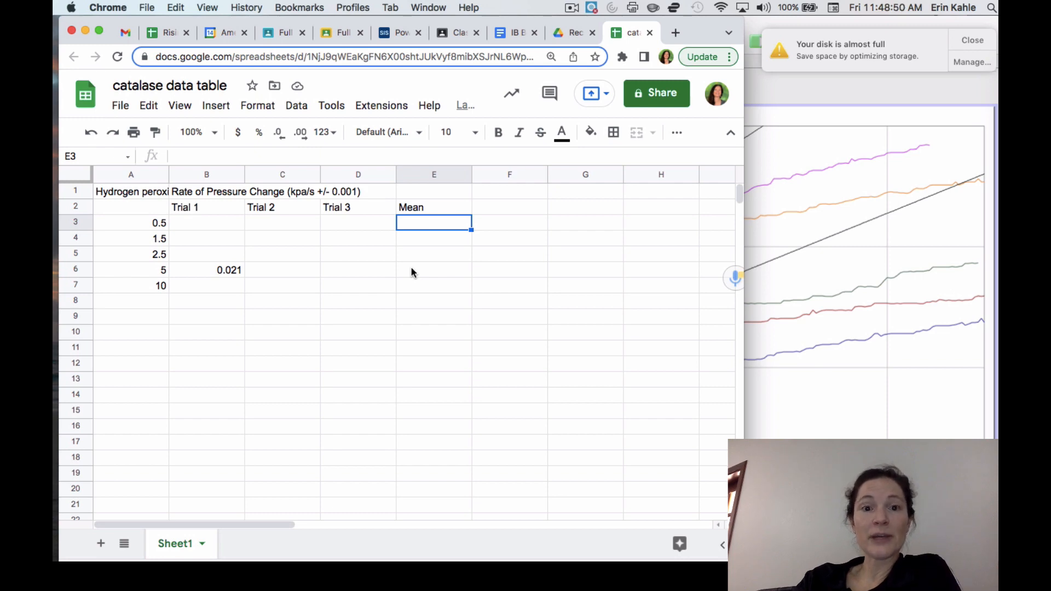
left_click(478, 206)
type("SD")
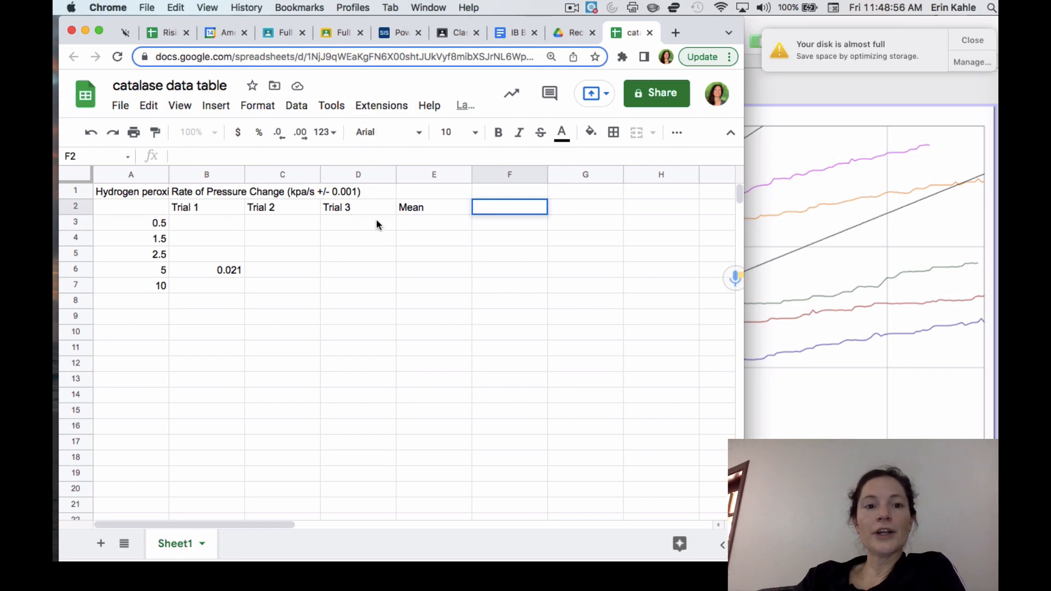
Step: Read the slopes of the other two 5% fits in Logger Pro and enter .035 in C6 and .041 in D6 of the spreadsheet
left_click(294, 265)
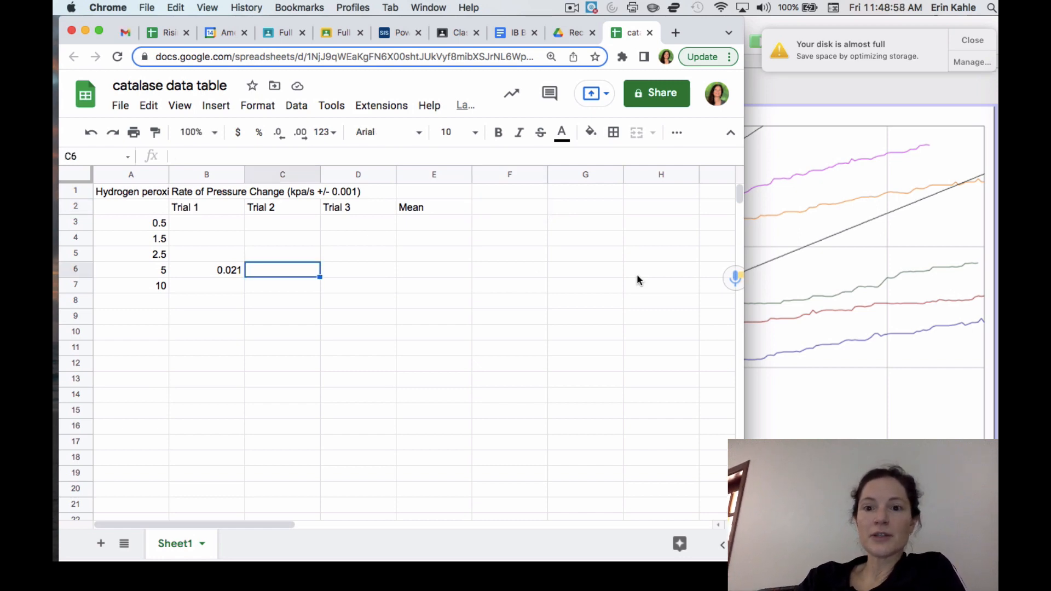
left_click(768, 295)
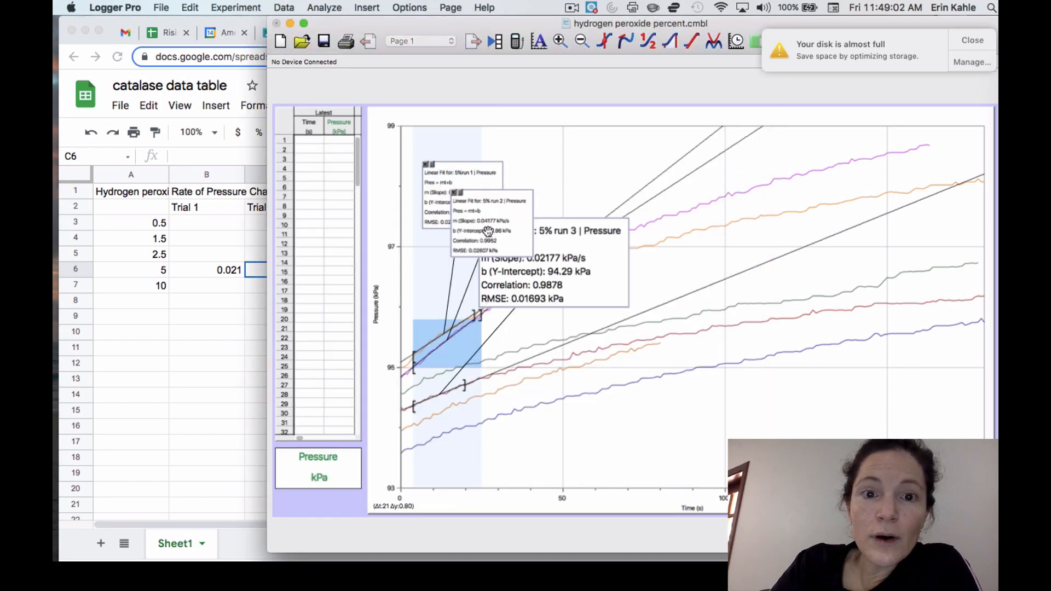
left_click(439, 199)
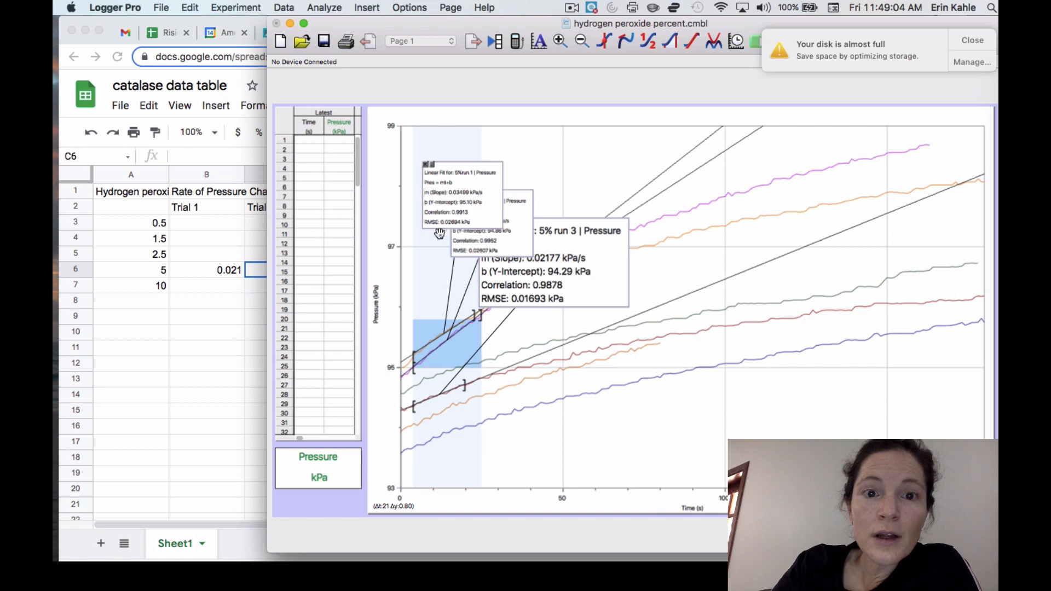
left_click(225, 280)
type("0.035")
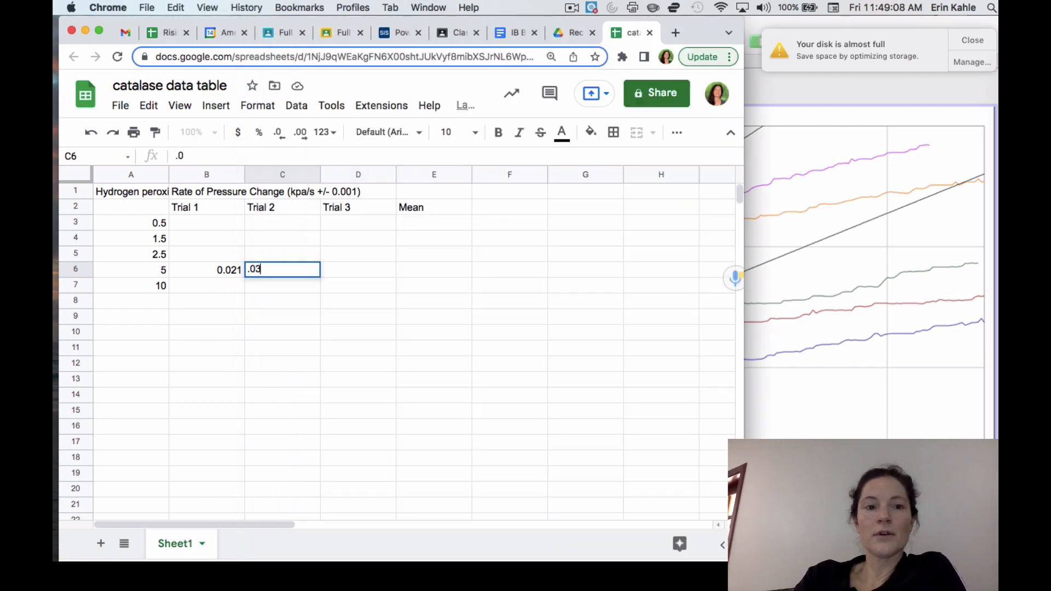
key("Tab")
type("0.041")
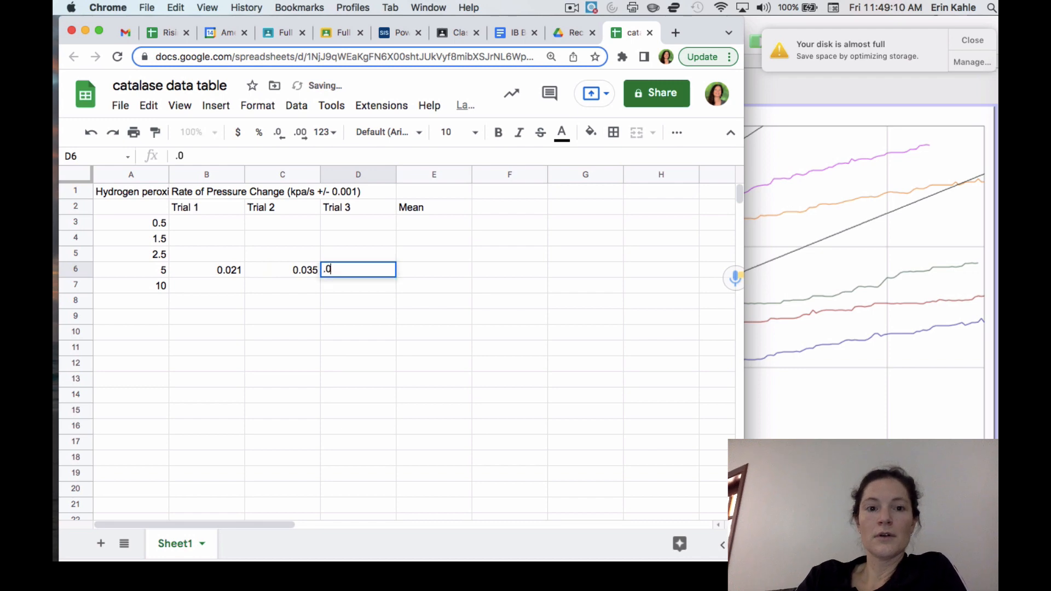
key("Tab")
Step: Calculate the mean rate for the 5% concentration in cell E6 with the formula =AVERAGE(B6:D6)
type("=av")
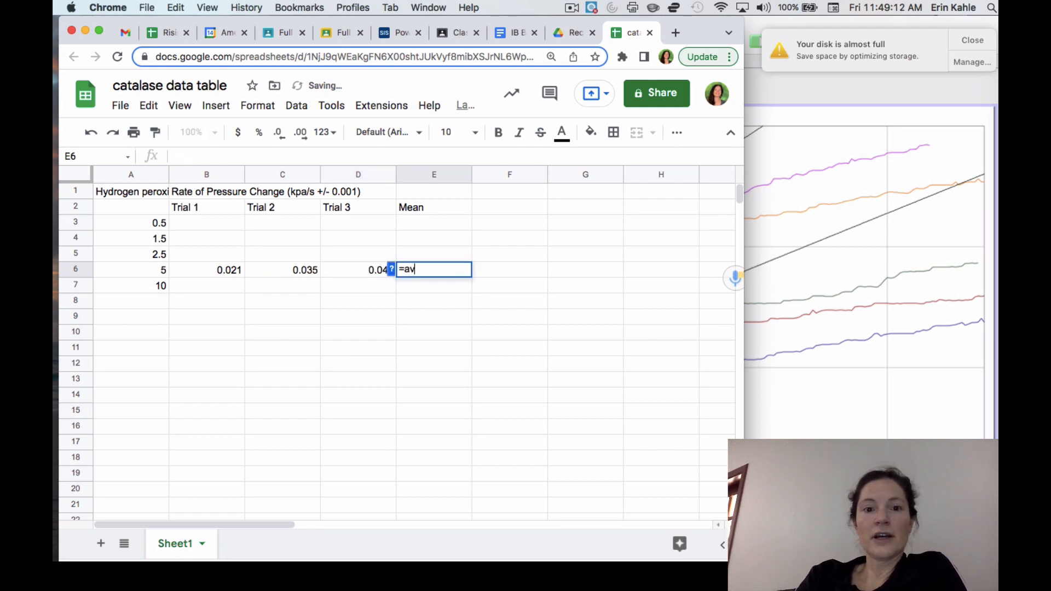
type("erage")
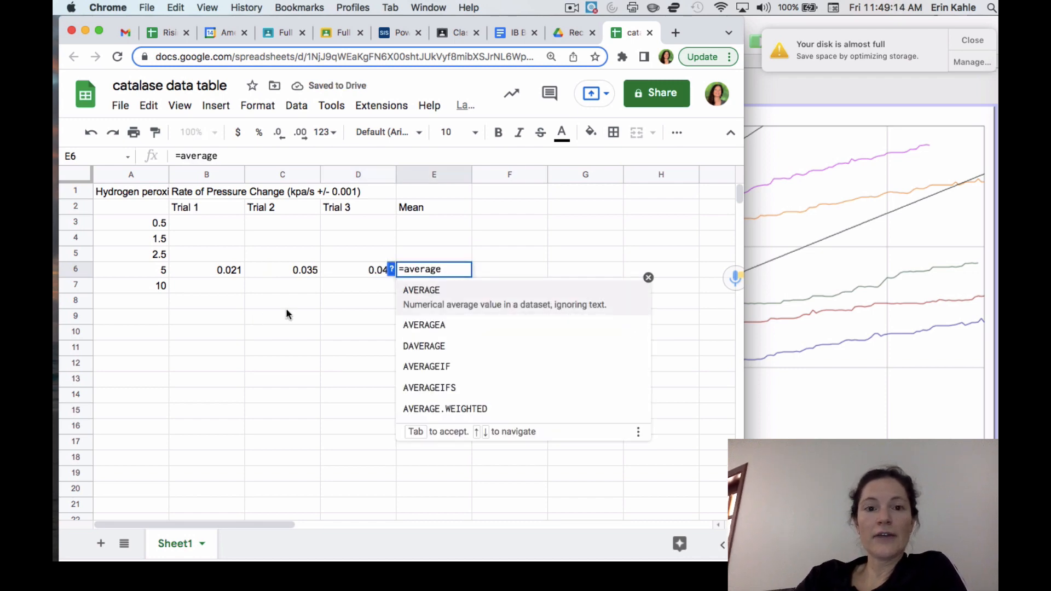
left_click(421, 299)
left_click_drag(230, 271, 339, 271)
key("Return")
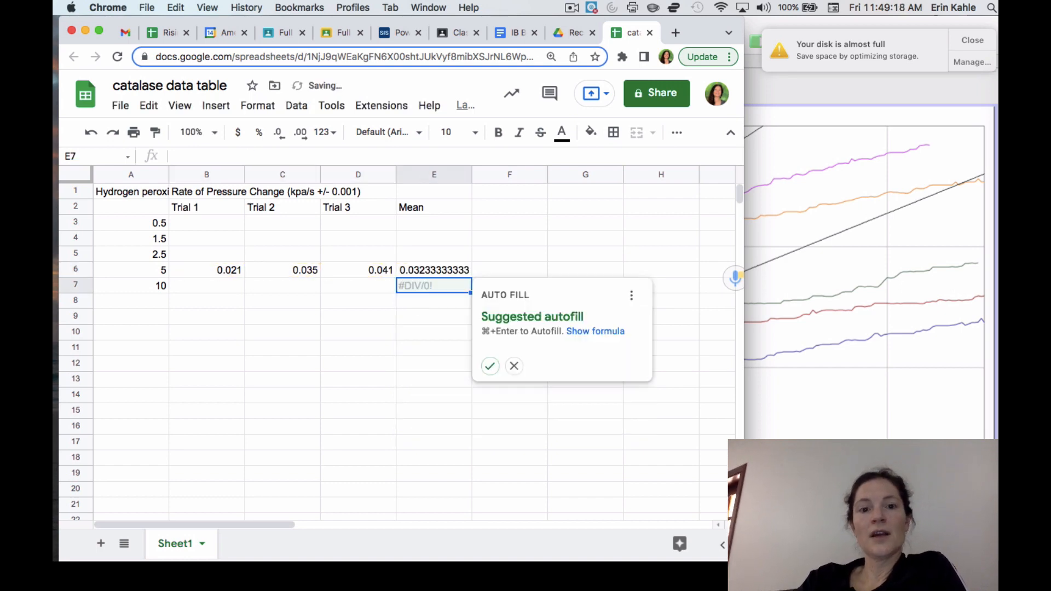
Step: Format the Mean column cells E3 to E7 to show three decimal places
left_click(436, 269)
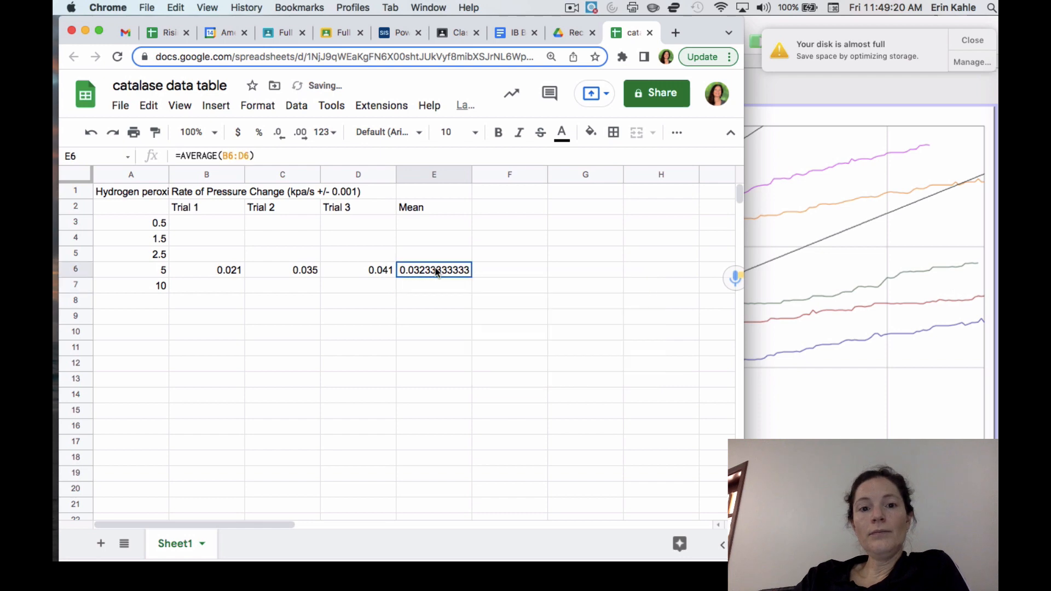
left_click_drag(426, 224, 432, 282)
left_click(279, 135)
triple_click(279, 134)
double_click(279, 135)
triple_click(279, 134)
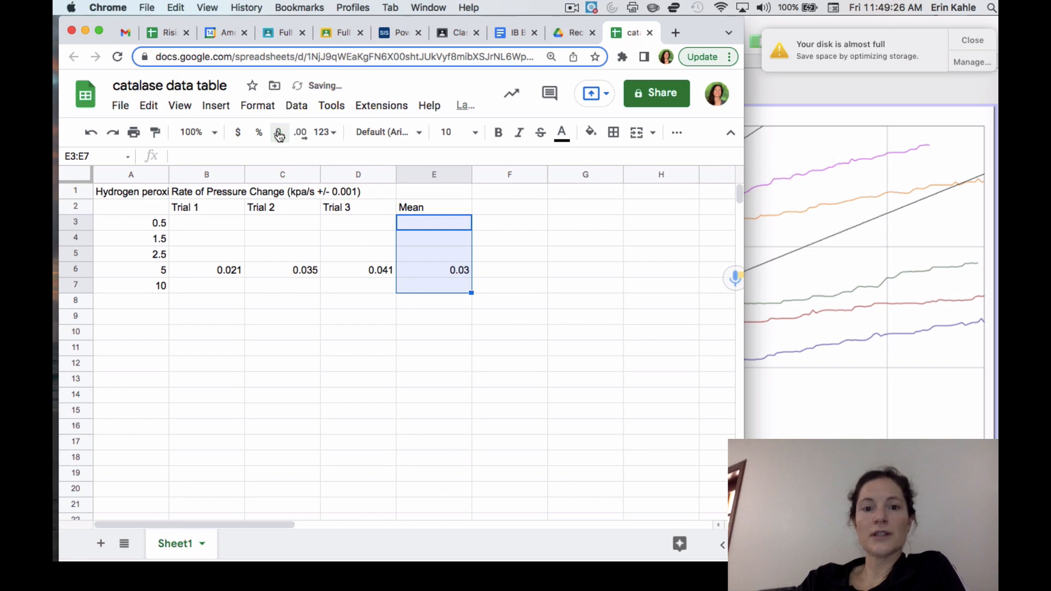
left_click(302, 134)
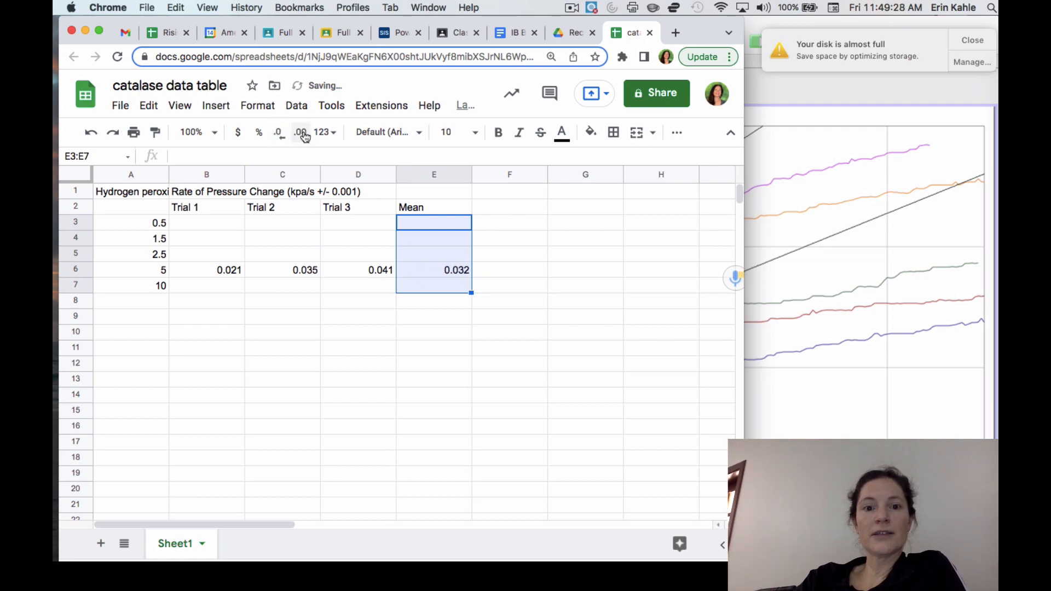
left_click(519, 312)
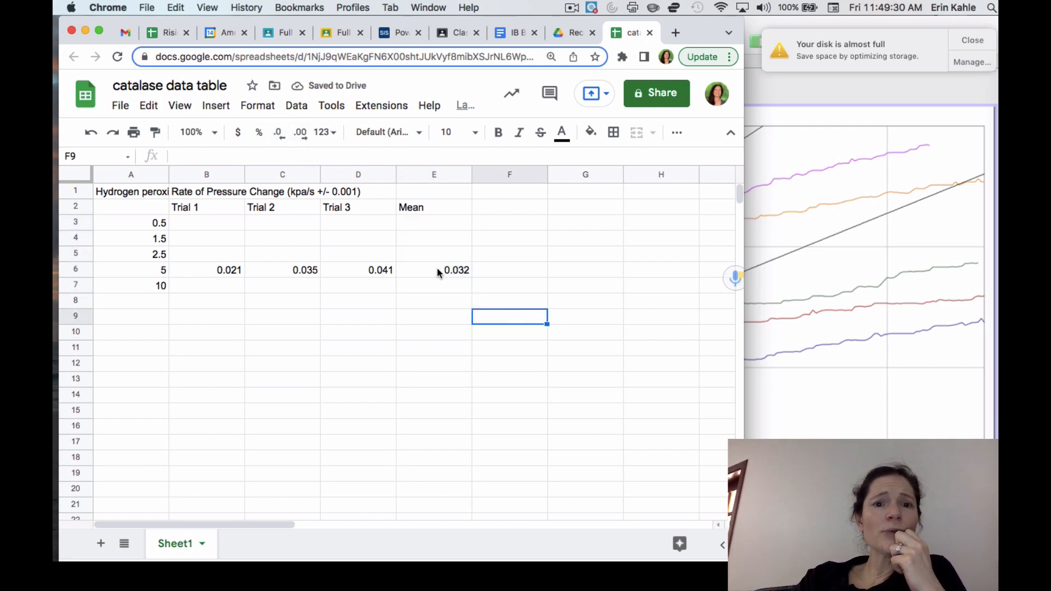
Step: Wrap the text of the "Hydrogen peroxide Concentration (%)" header in cell A1
left_click(145, 223)
left_click(151, 194)
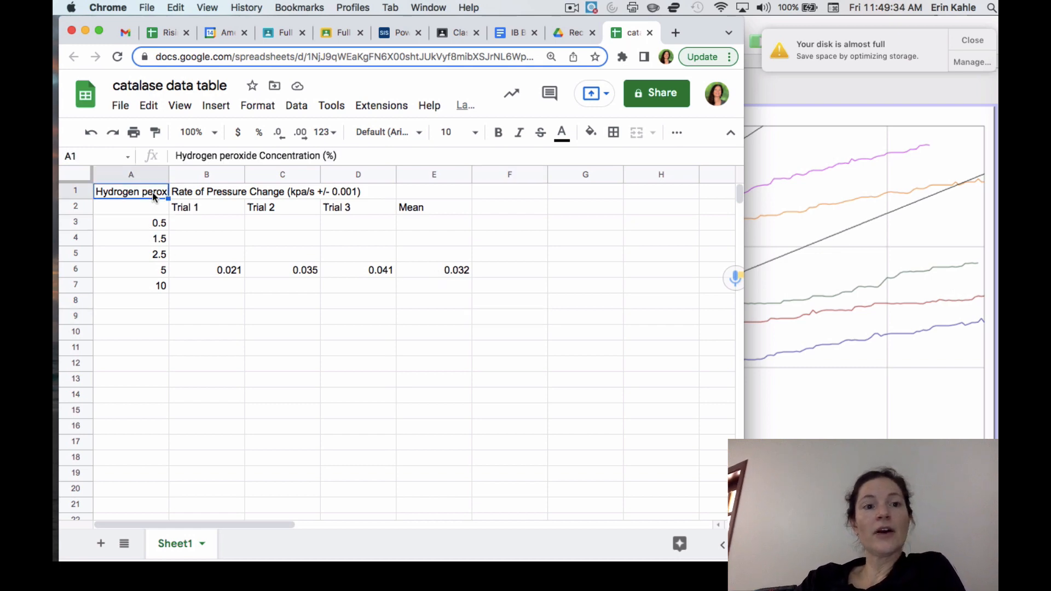
left_click(257, 105)
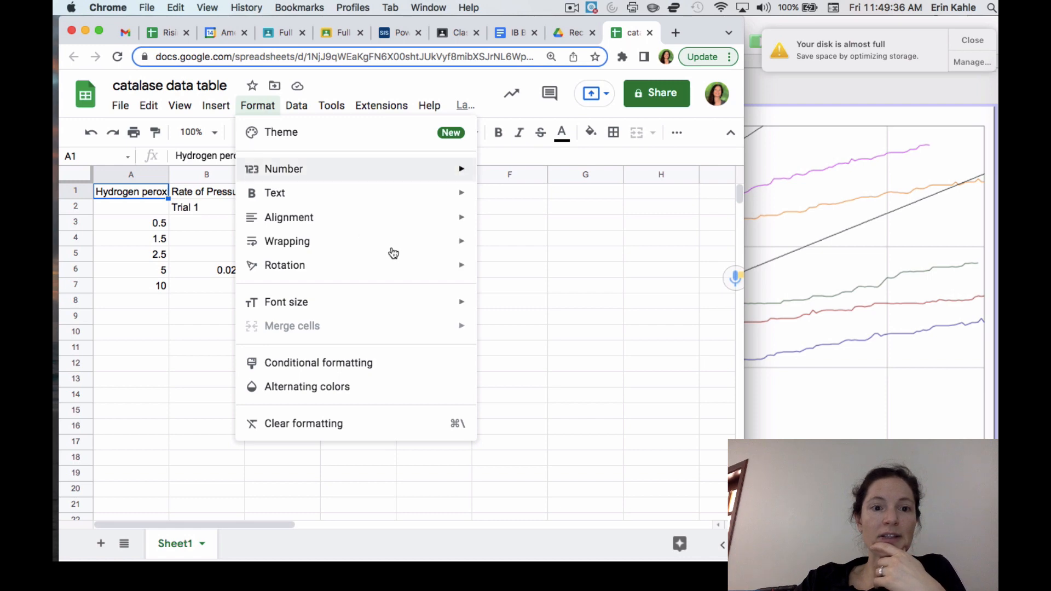
mouse_move(420, 245)
left_click(492, 271)
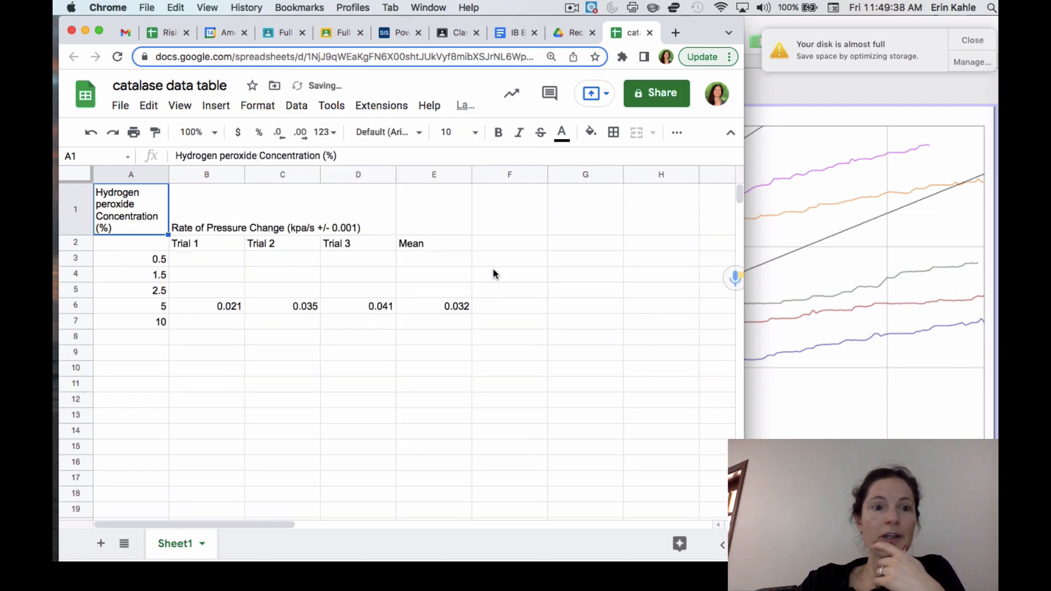
Step: Merge cells B1 to E1 so the rate of pressure change header spans the trial and mean columns
left_click_drag(399, 214, 425, 218)
left_click(328, 218)
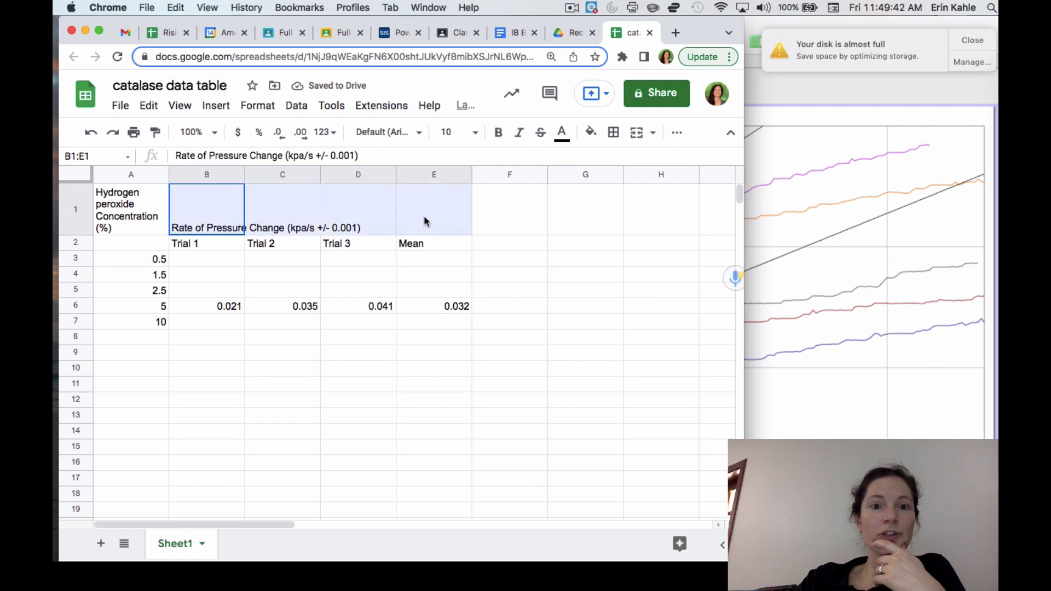
left_click(424, 218)
left_click_drag(180, 214, 418, 234)
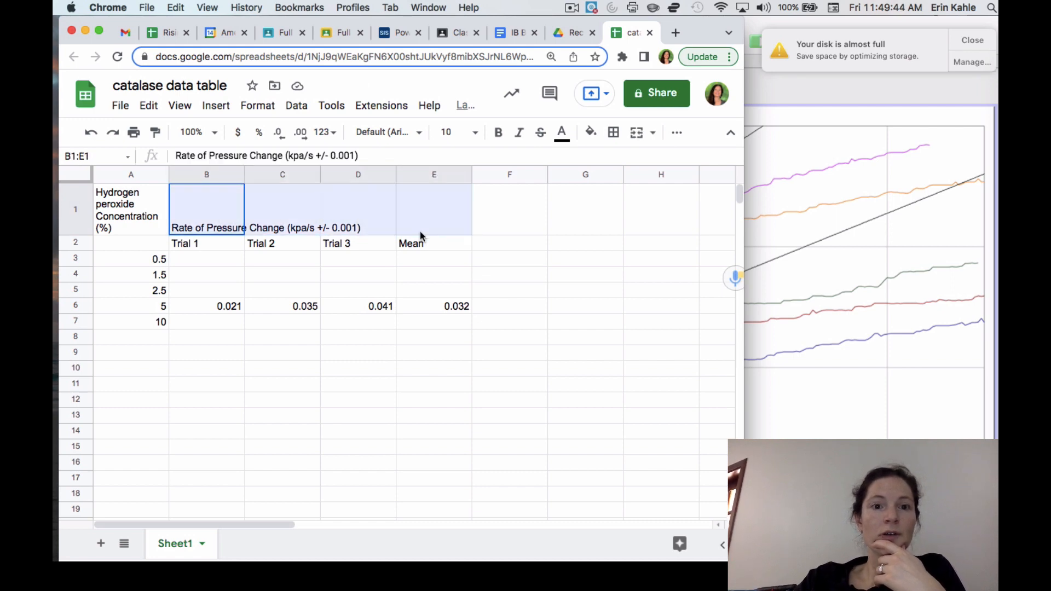
left_click(265, 109)
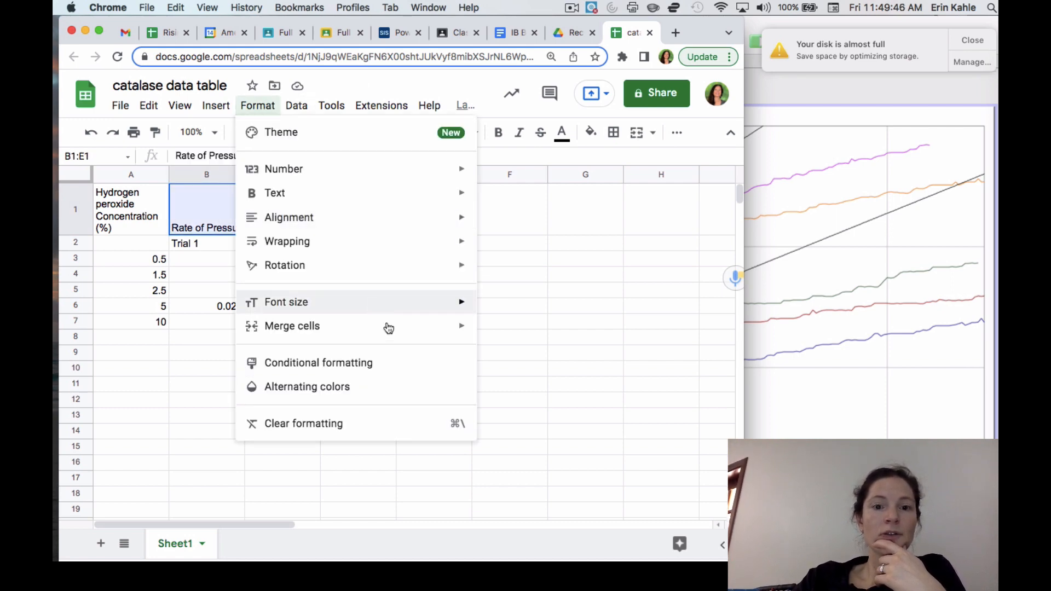
mouse_move(389, 327)
left_click(498, 331)
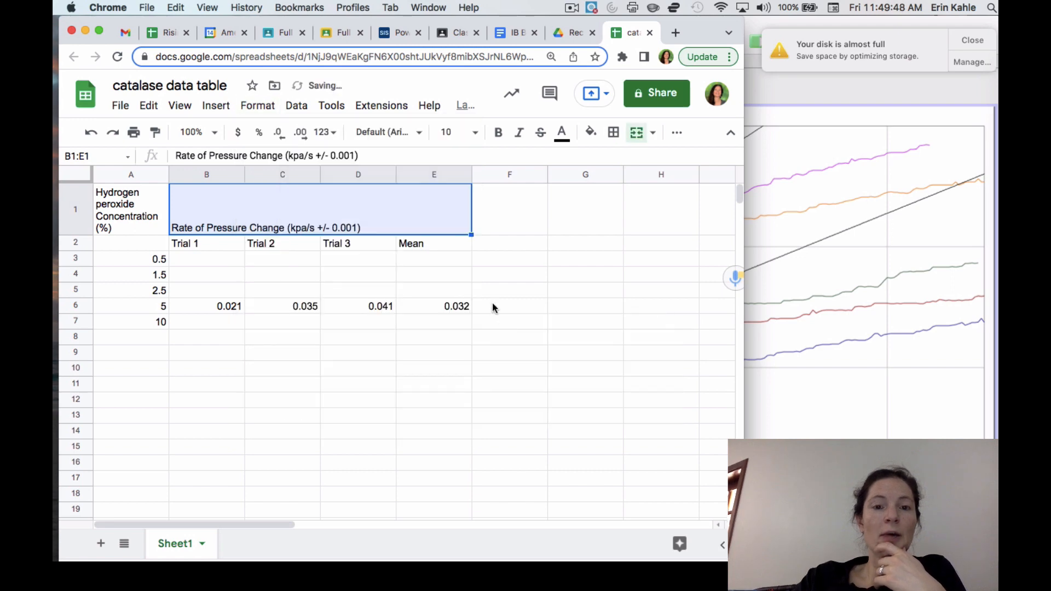
Step: Try to paste the data table from cells A1:E7 into the IB Bio IA Guide v2122 document below the example tables
left_click(479, 307)
left_click_drag(133, 215, 431, 324)
key("super+c")
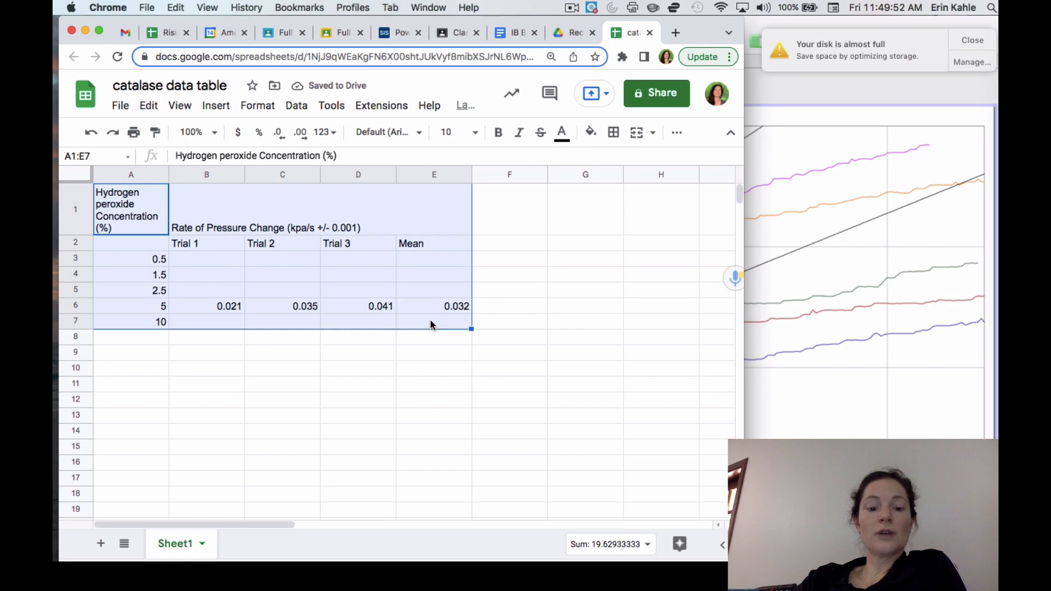
left_click(516, 34)
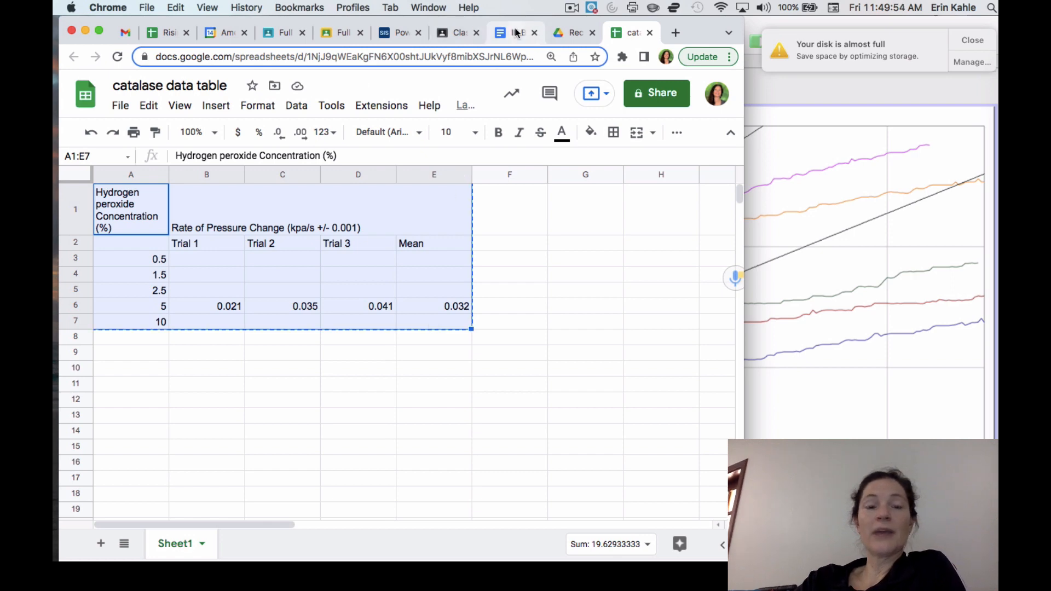
scroll(394, 405, "down", 5)
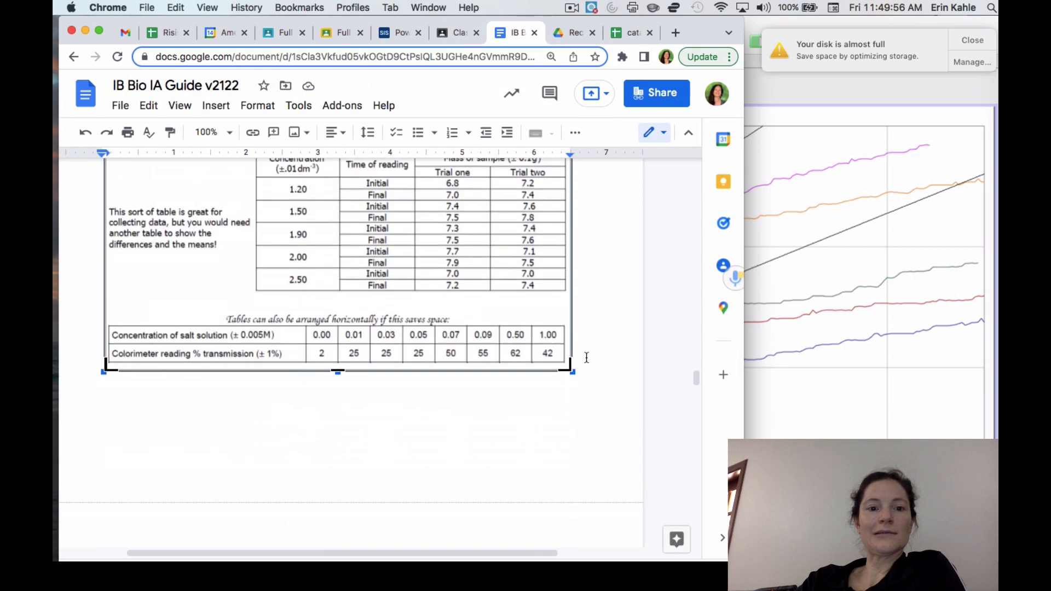
left_click(348, 404)
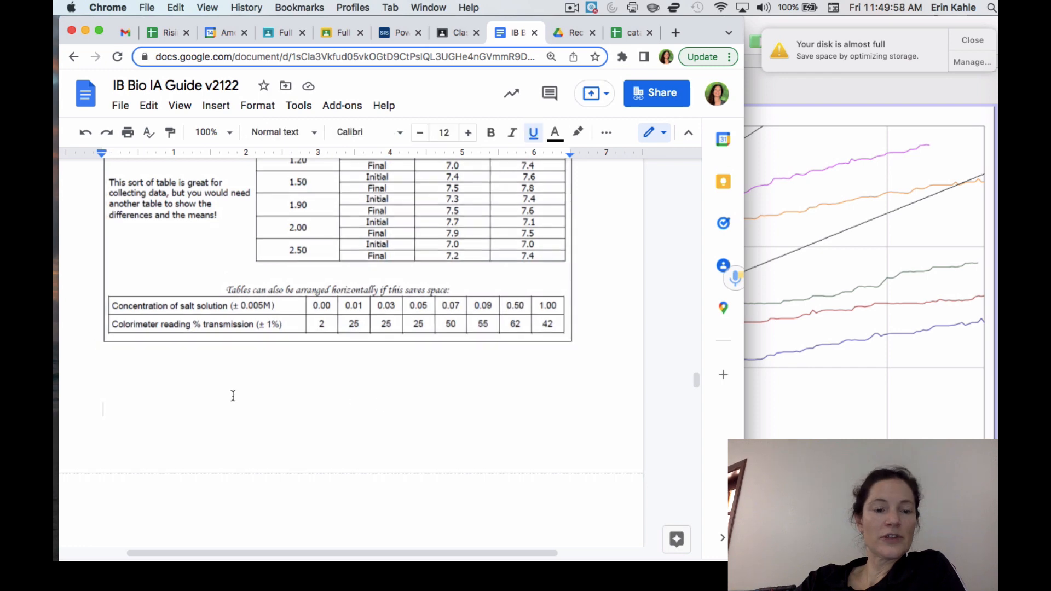
key("super+v")
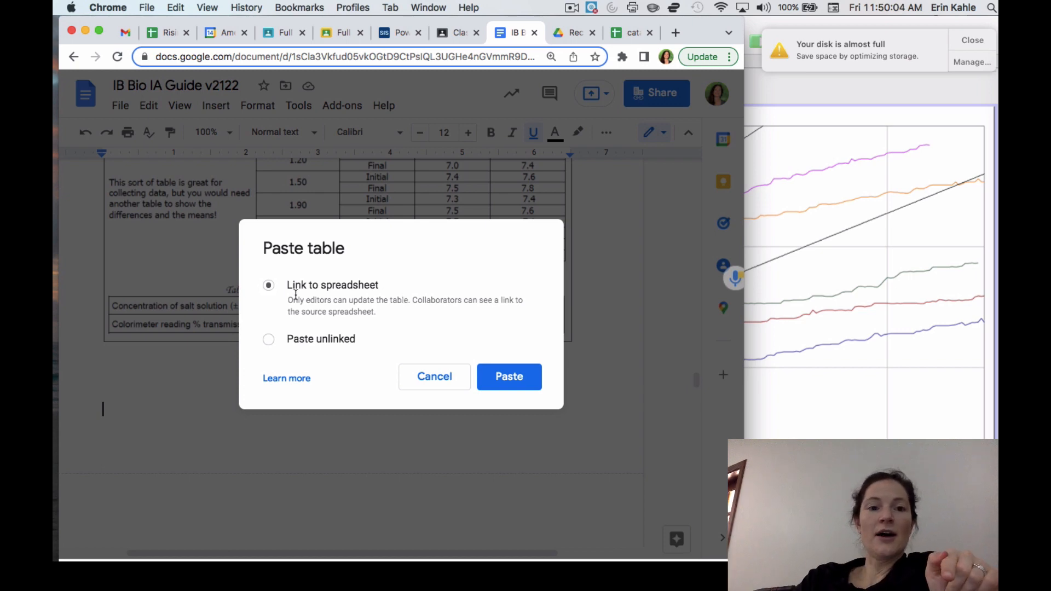
left_click(429, 387)
left_click(630, 31)
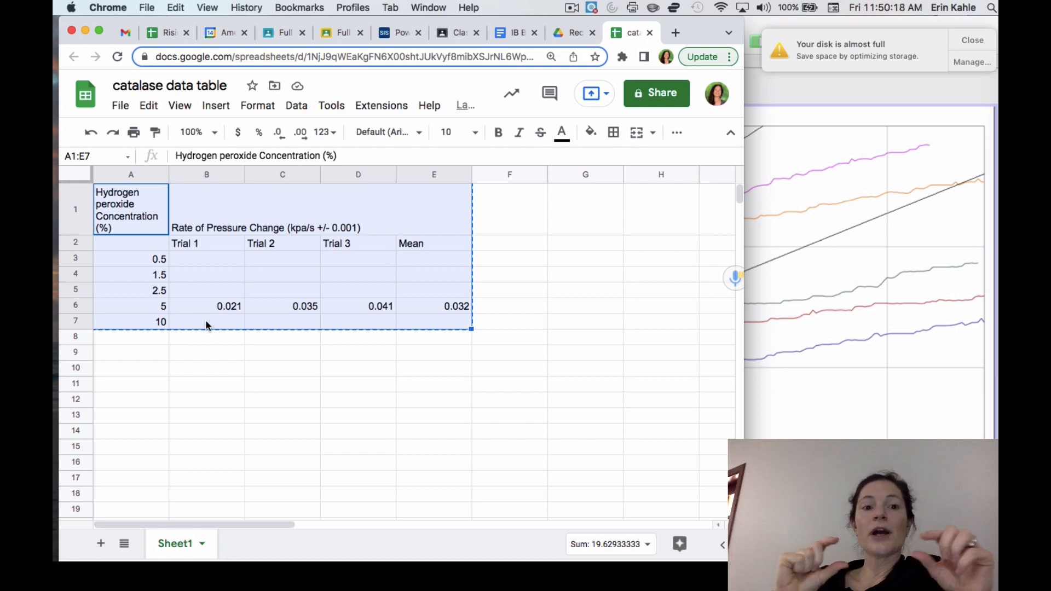
left_click(133, 259)
left_click_drag(133, 258, 146, 329)
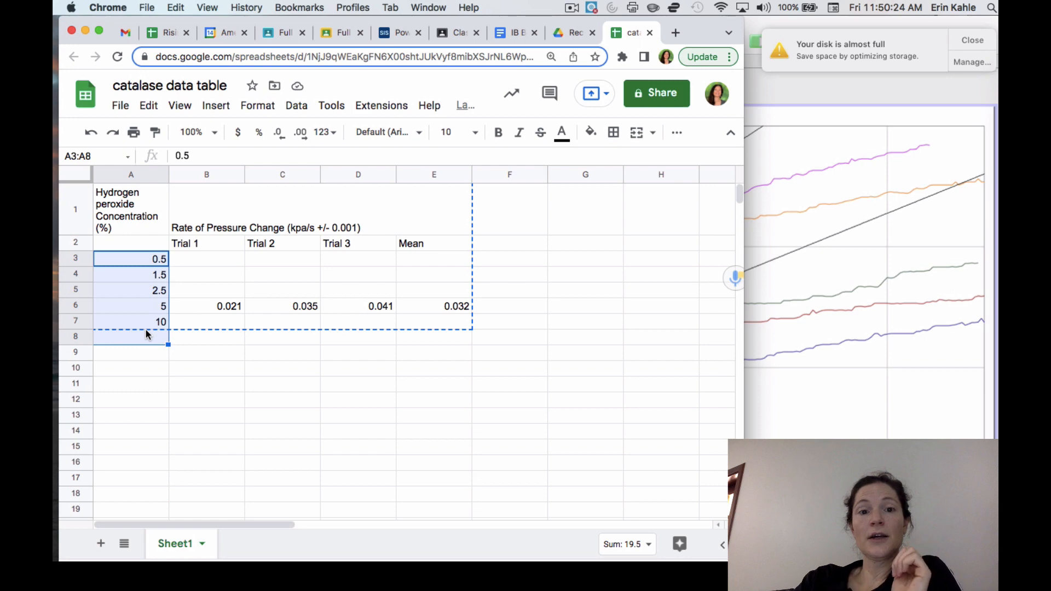
left_click(436, 305)
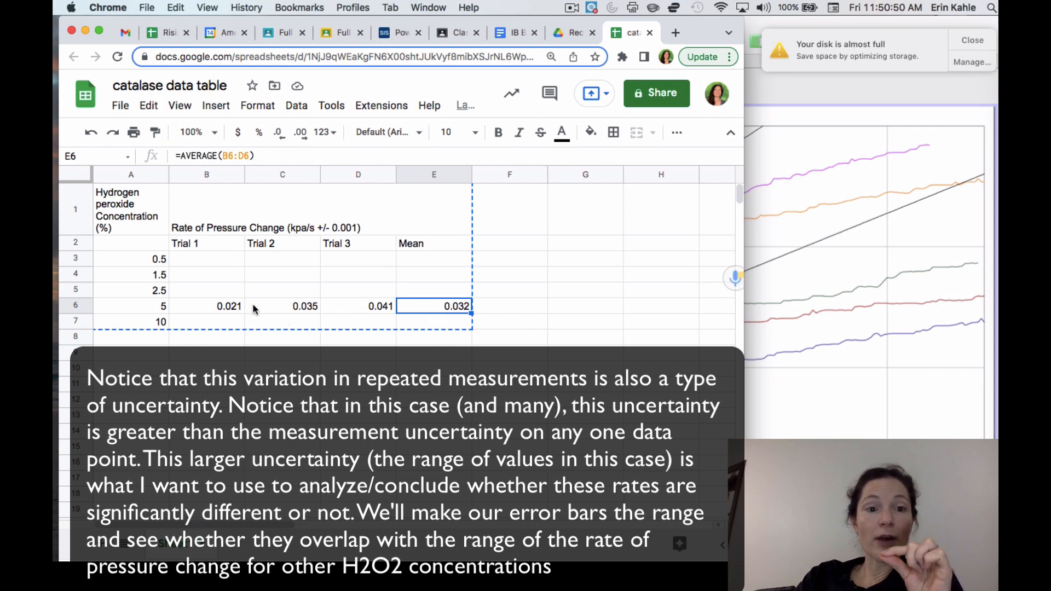
left_click(228, 310)
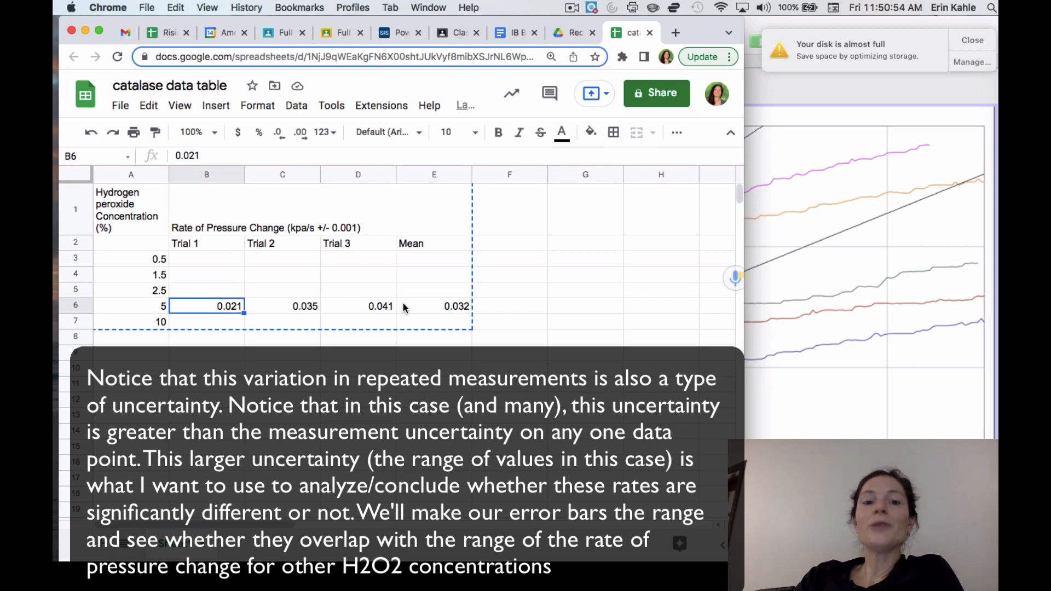
Step: Add the column headers "Upper Error" in cell F1 and "Lower Error bar" in cell G1
left_click(504, 232)
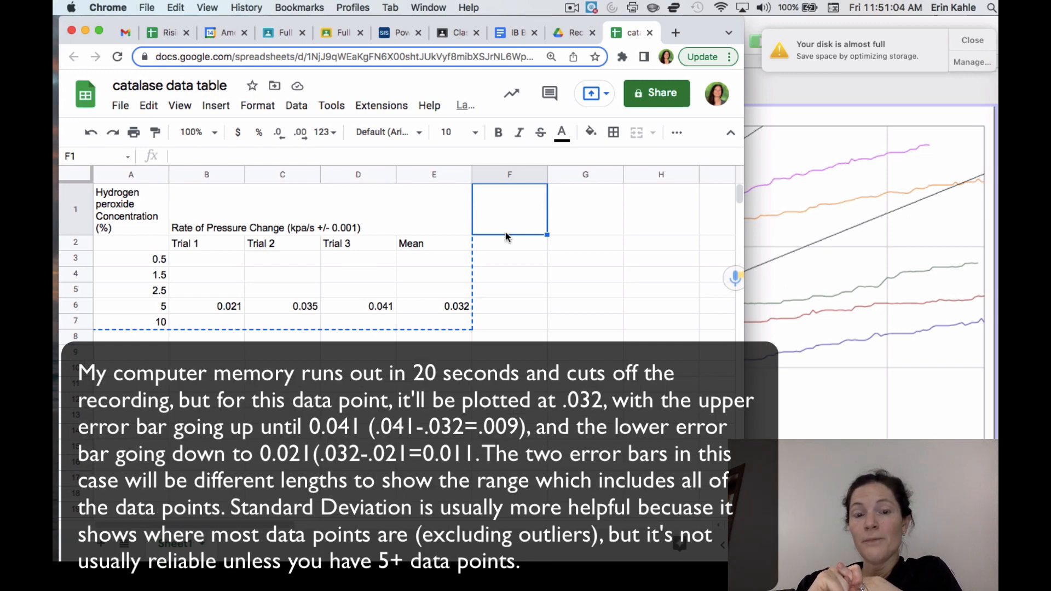
type("Upp")
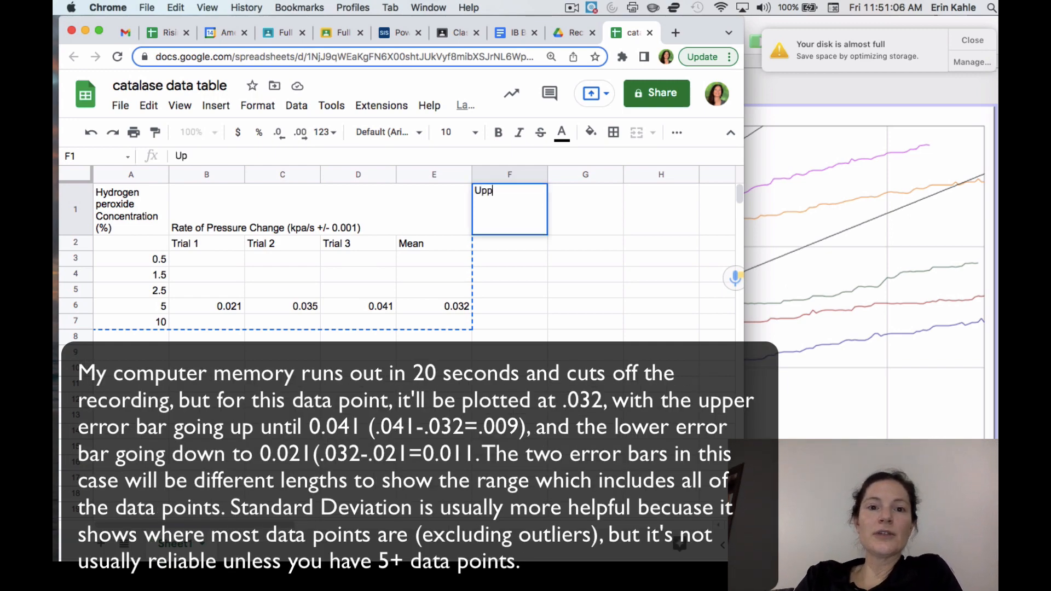
type("er Error")
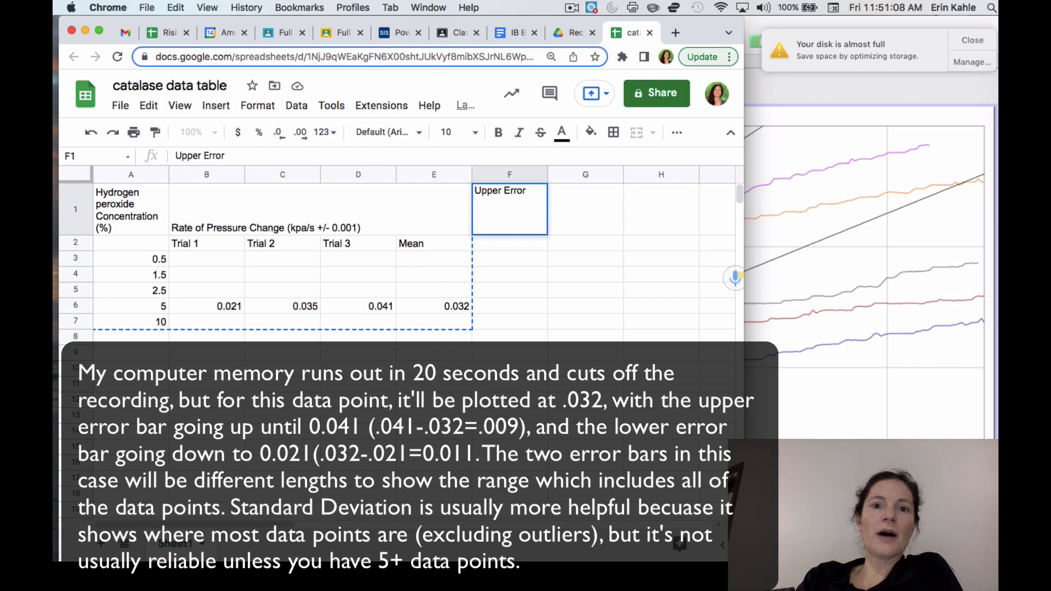
key("Return")
key("Right")
key("Up")
type("Lower Error bar")
key("Return")
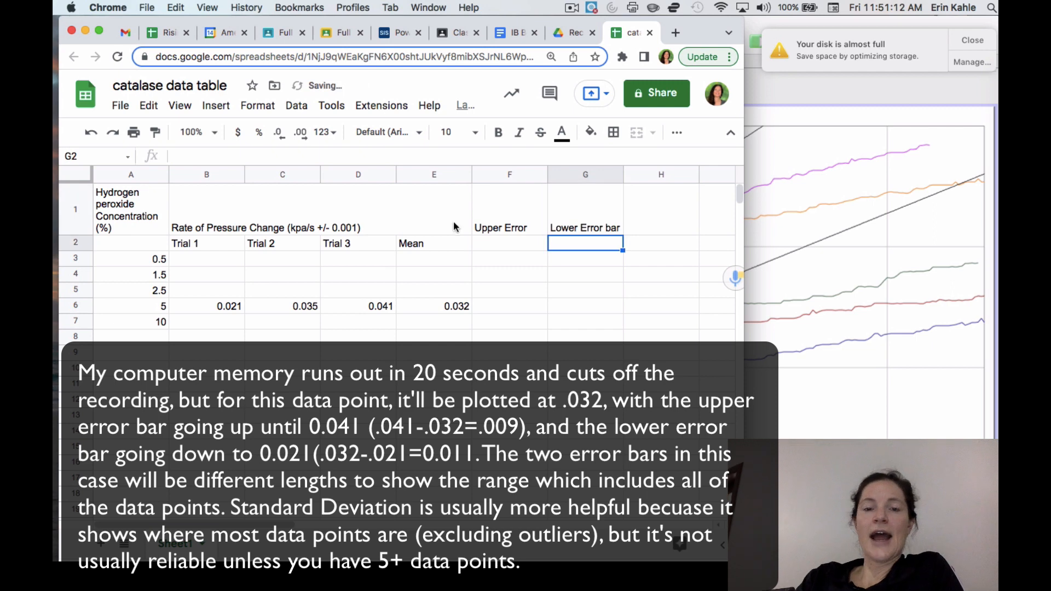
left_click_drag(524, 221, 571, 221)
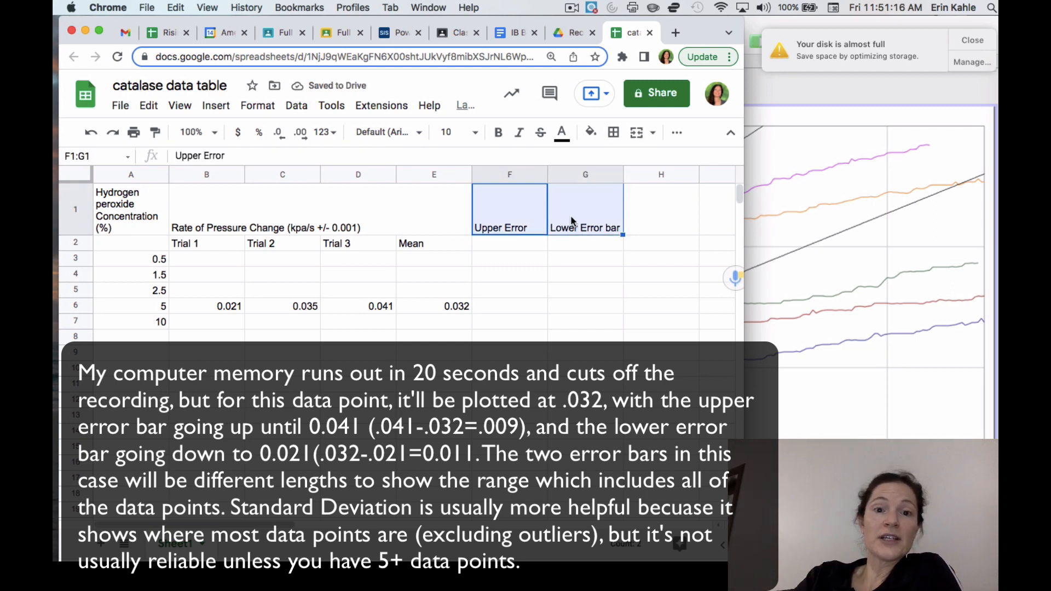
Step: Start a subtraction formula in cell F6 to calculate the upper error for the 5% concentration
left_click(514, 309)
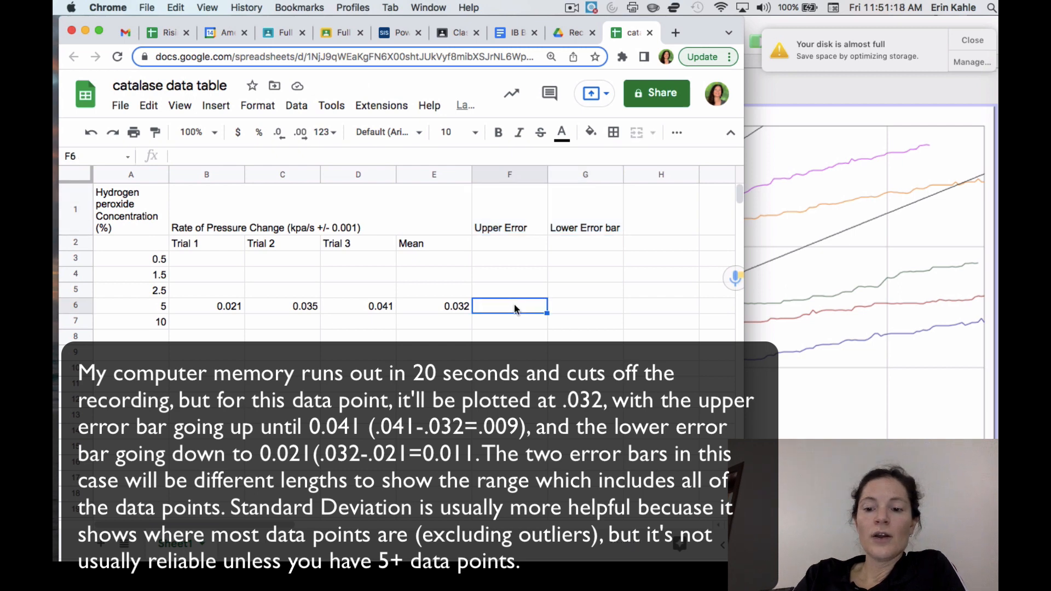
type("=")
key("Left")
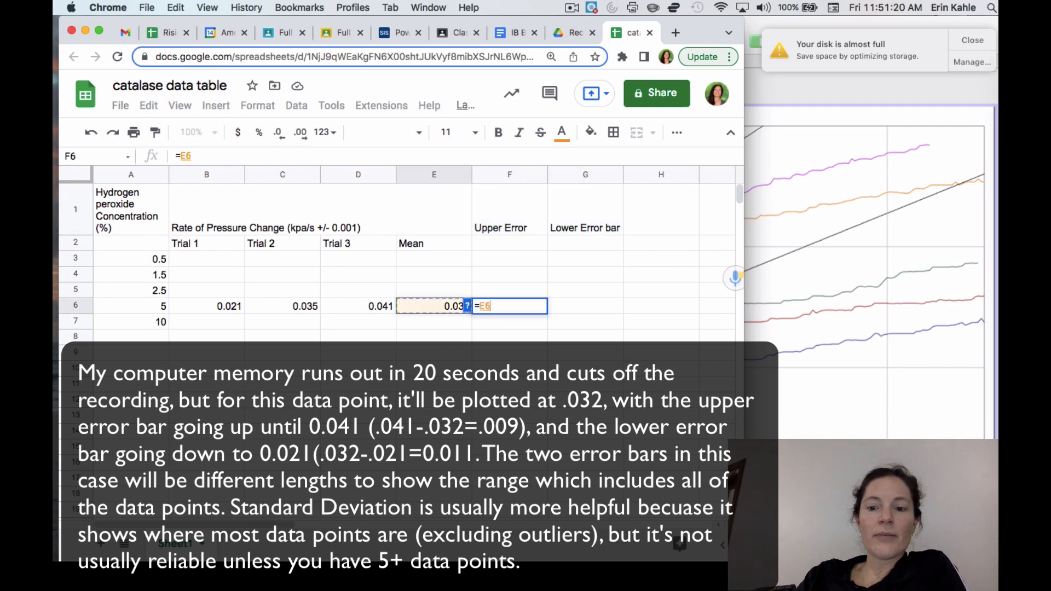
type("-")
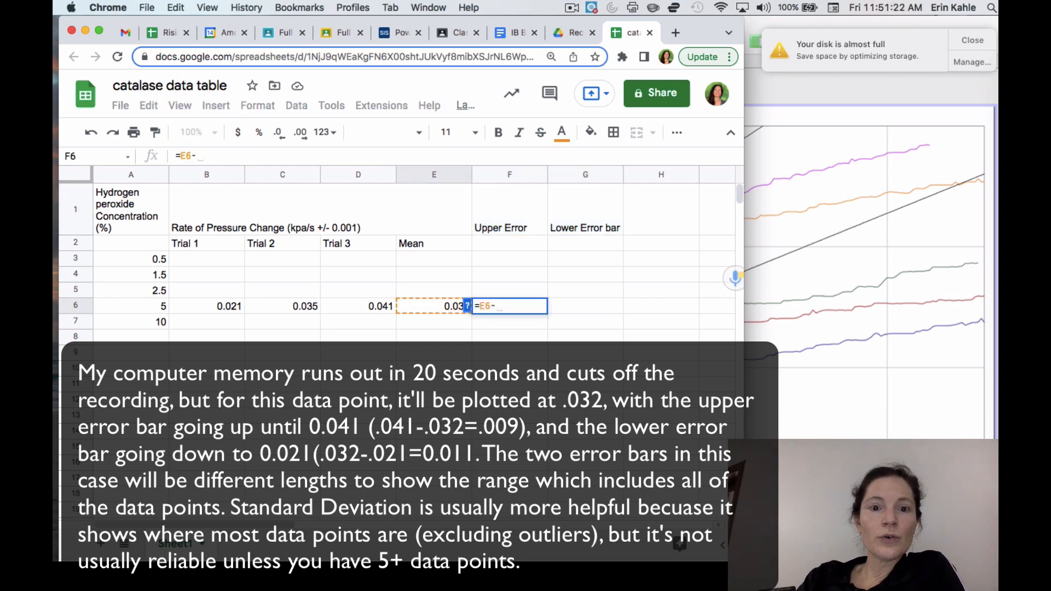
key("BackSpace")
key("BackSpace")
key("BackSpace")
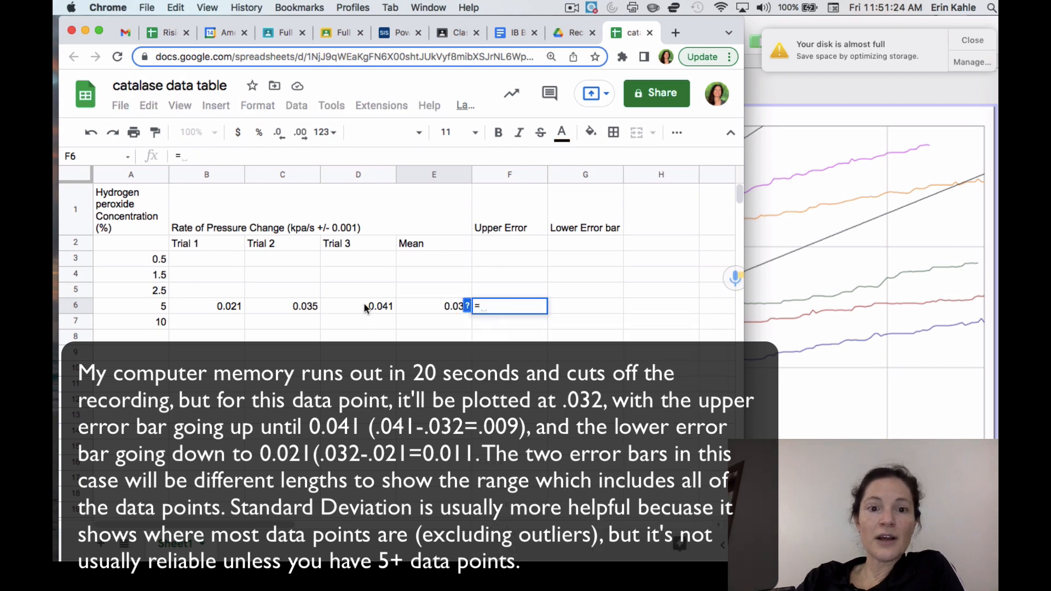